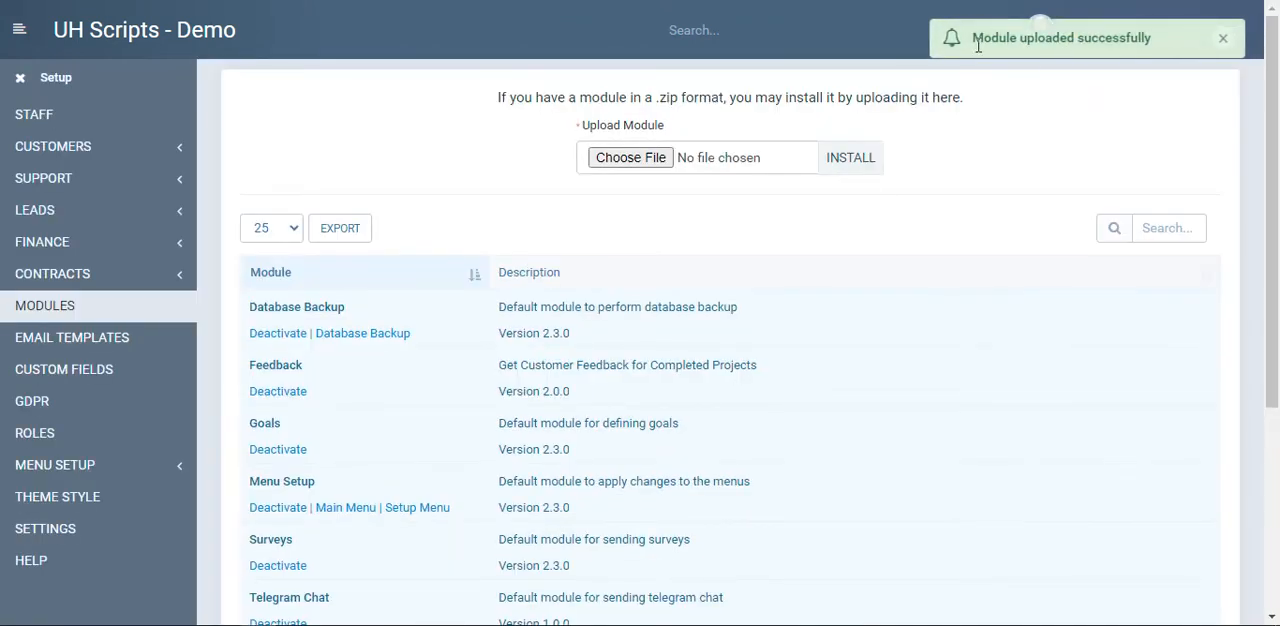
Dismiss the upload notification and check the module list for the Telegram Chat module
{"action": "left_click", "coordinate": [1233, 39]}
{"action": "scroll", "coordinate": [680, 331], "scroll_direction": "down", "scroll_amount": 3}
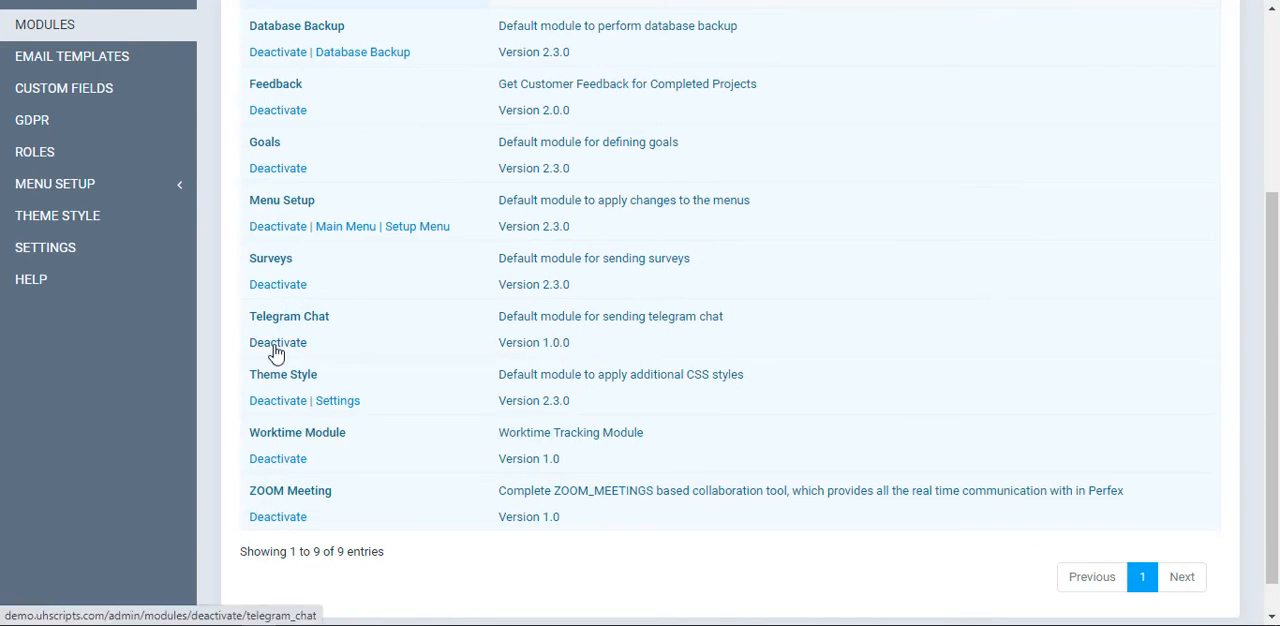
{"action": "scroll", "coordinate": [408, 334], "scroll_direction": "up", "scroll_amount": 3}
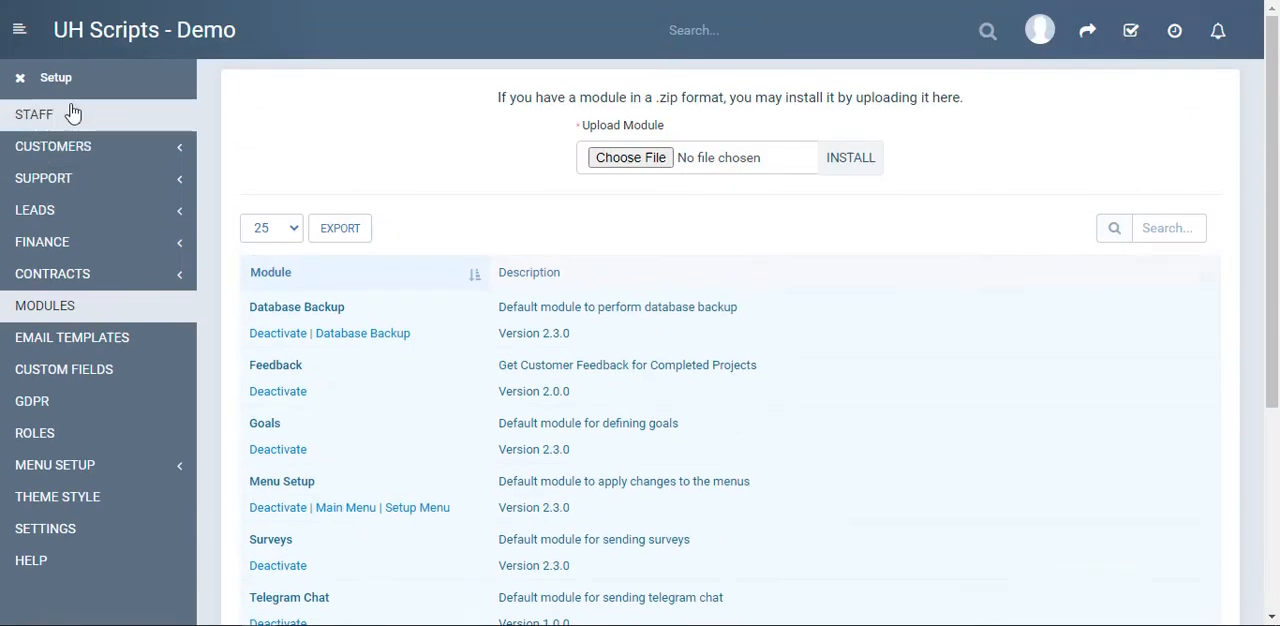
Leave the setup area and open the Telegram chat settings found among the utilities
{"action": "left_click", "coordinate": [19, 78]}
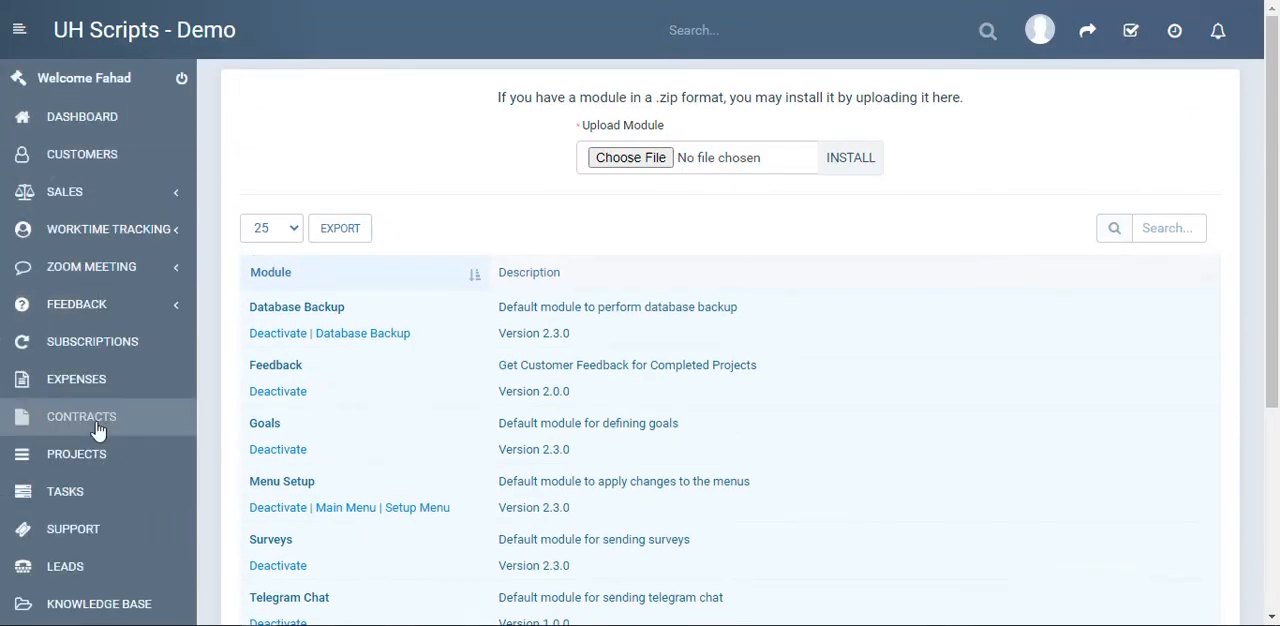
{"action": "scroll", "coordinate": [95, 425], "scroll_direction": "down", "scroll_amount": 1}
{"action": "scroll", "coordinate": [88, 445], "scroll_direction": "down", "scroll_amount": 1}
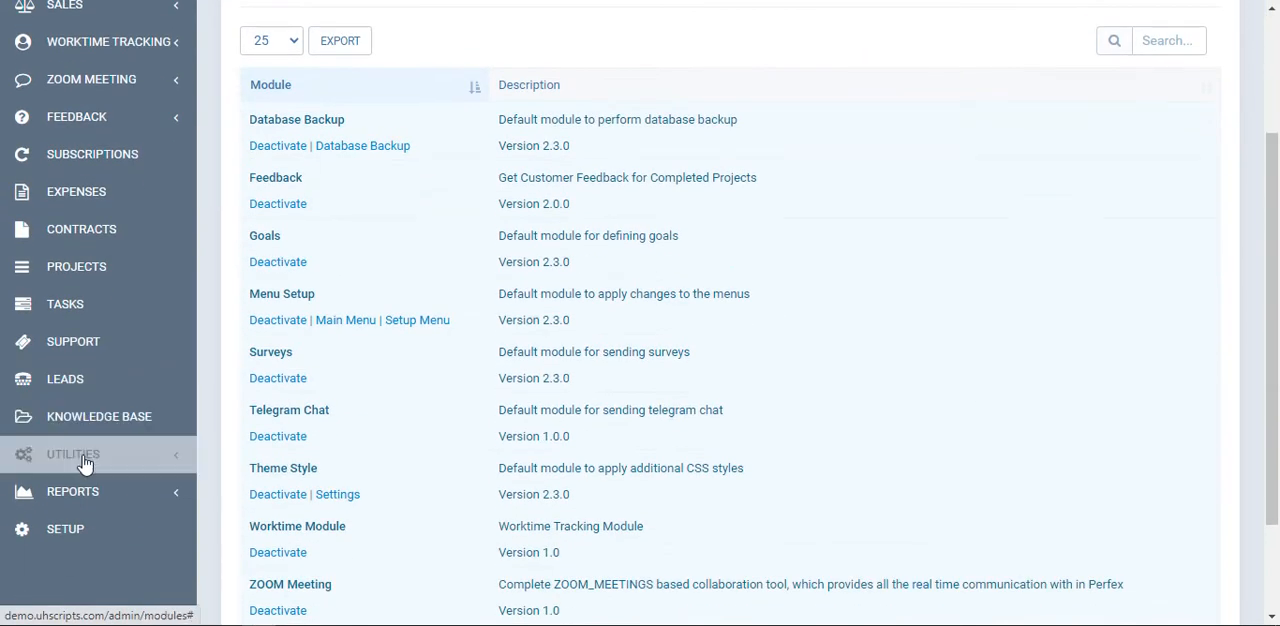
{"action": "left_click", "coordinate": [85, 460]}
{"action": "scroll", "coordinate": [85, 465], "scroll_direction": "down", "scroll_amount": 3}
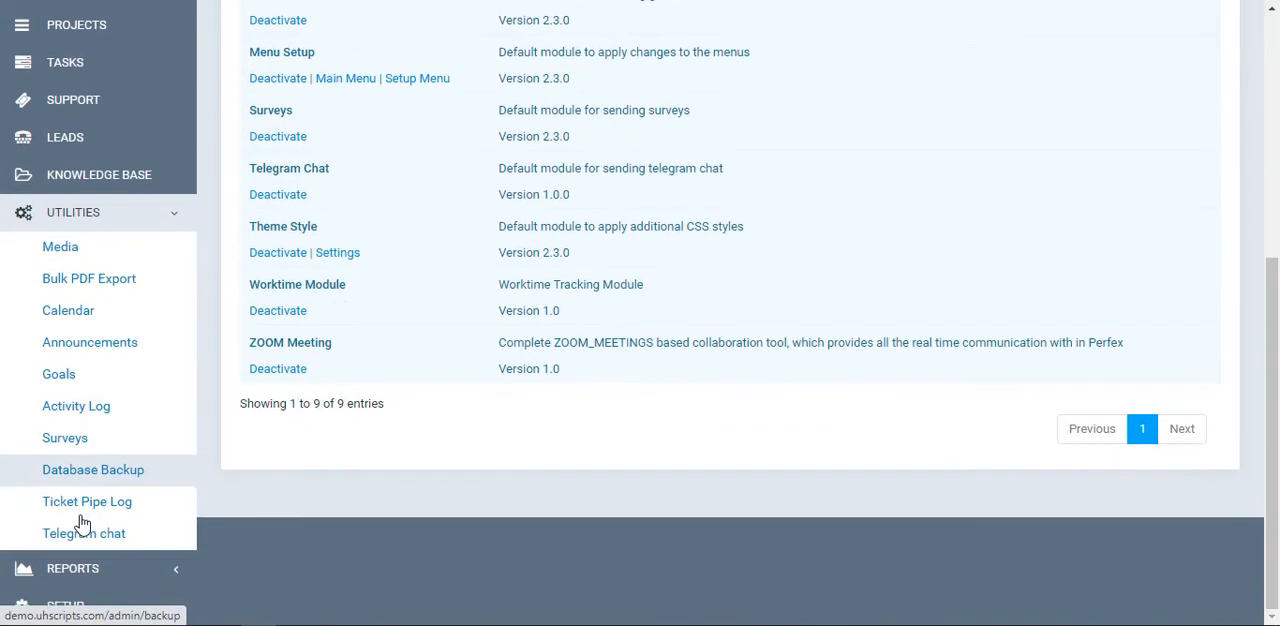
{"action": "left_click", "coordinate": [87, 535]}
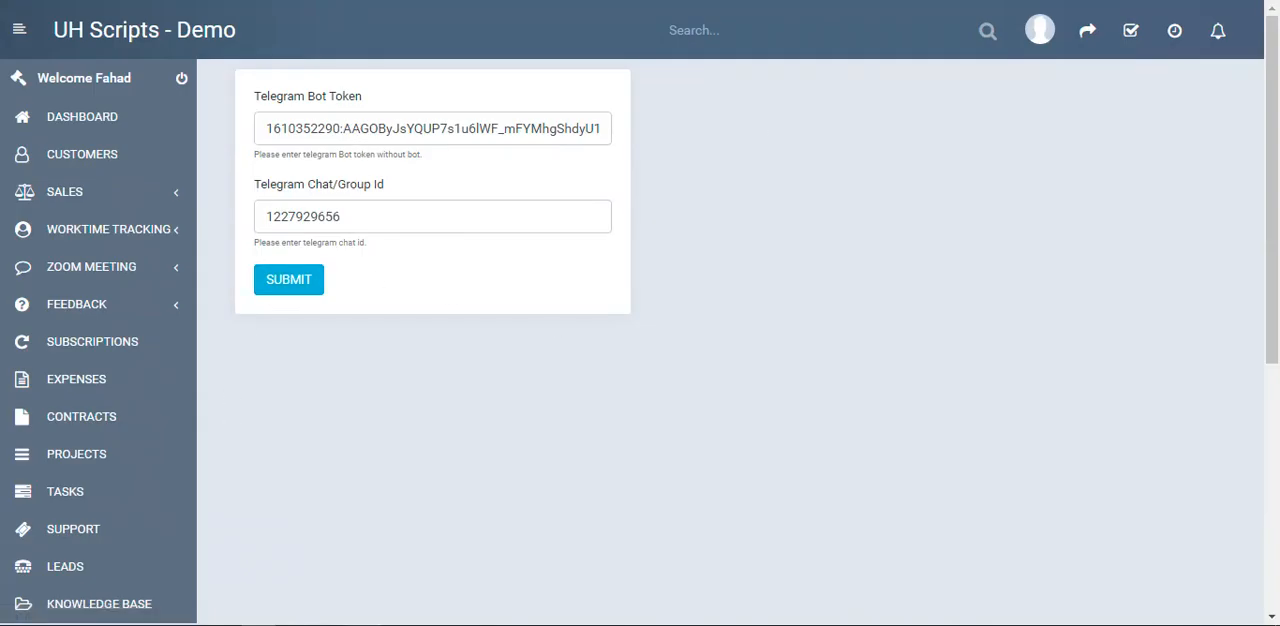
Switch to Telegram, locate the bot token in the BotFather chat, and compare it with the Telegram Bot Token field in the CRM
{"action": "left_click", "coordinate": [364, 625]}
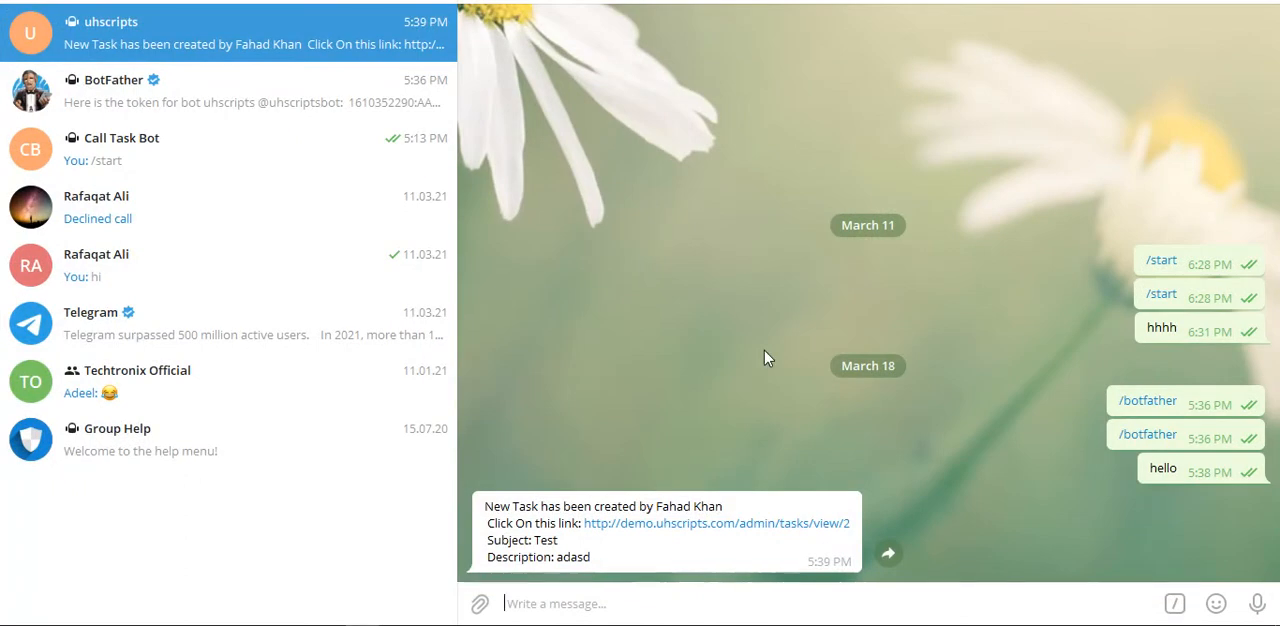
{"action": "left_click", "coordinate": [226, 94]}
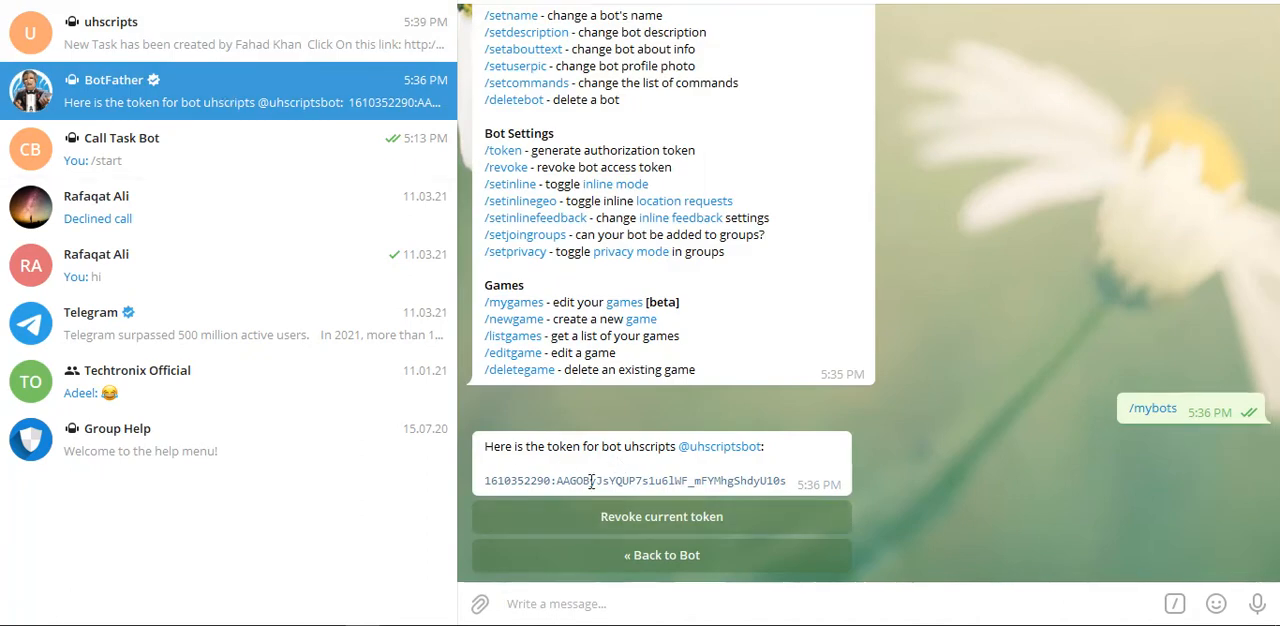
{"action": "left_click_drag", "start_coordinate": [494, 474], "coordinate": [876, 486]}
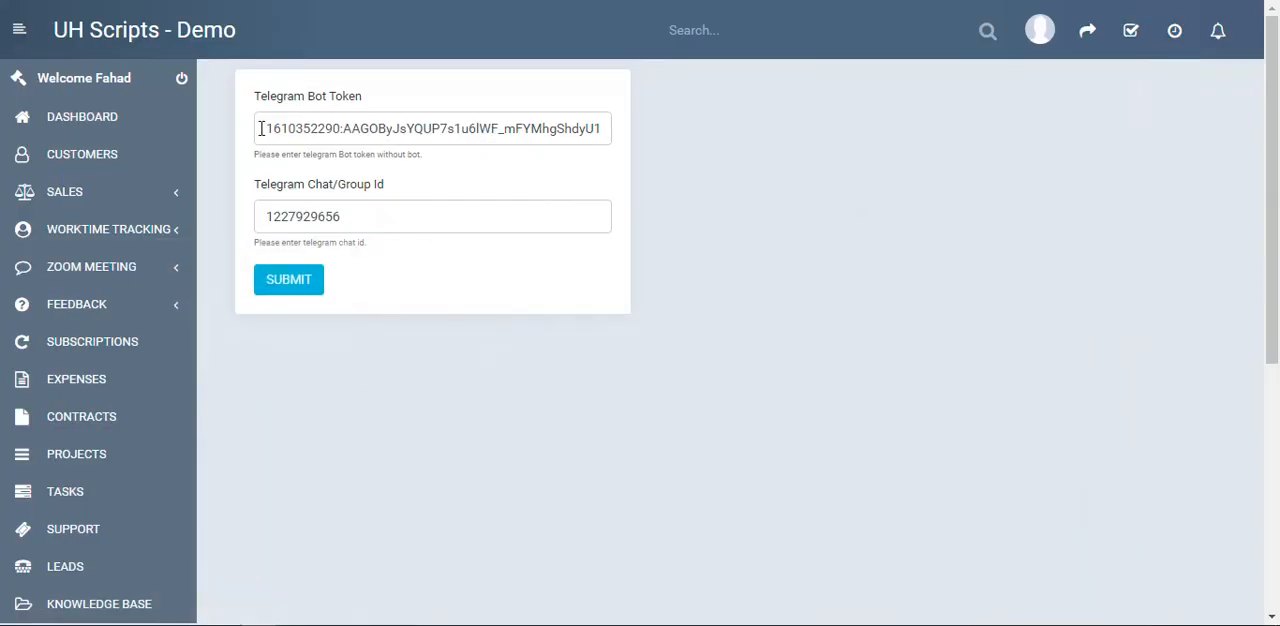
{"action": "left_click_drag", "start_coordinate": [260, 128], "coordinate": [814, 163]}
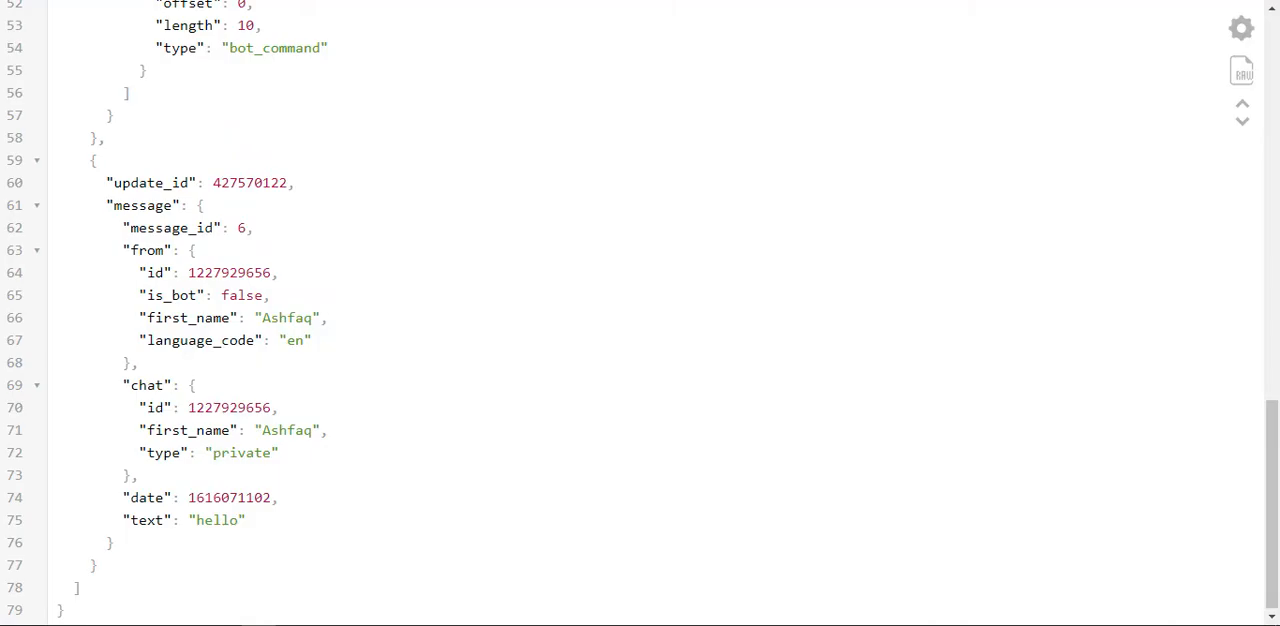
Examine the bot updates JSON for the sender and chat IDs and compare them with the Telegram Chat/Group Id field
{"action": "scroll", "coordinate": [608, 202], "scroll_direction": "up", "scroll_amount": 10}
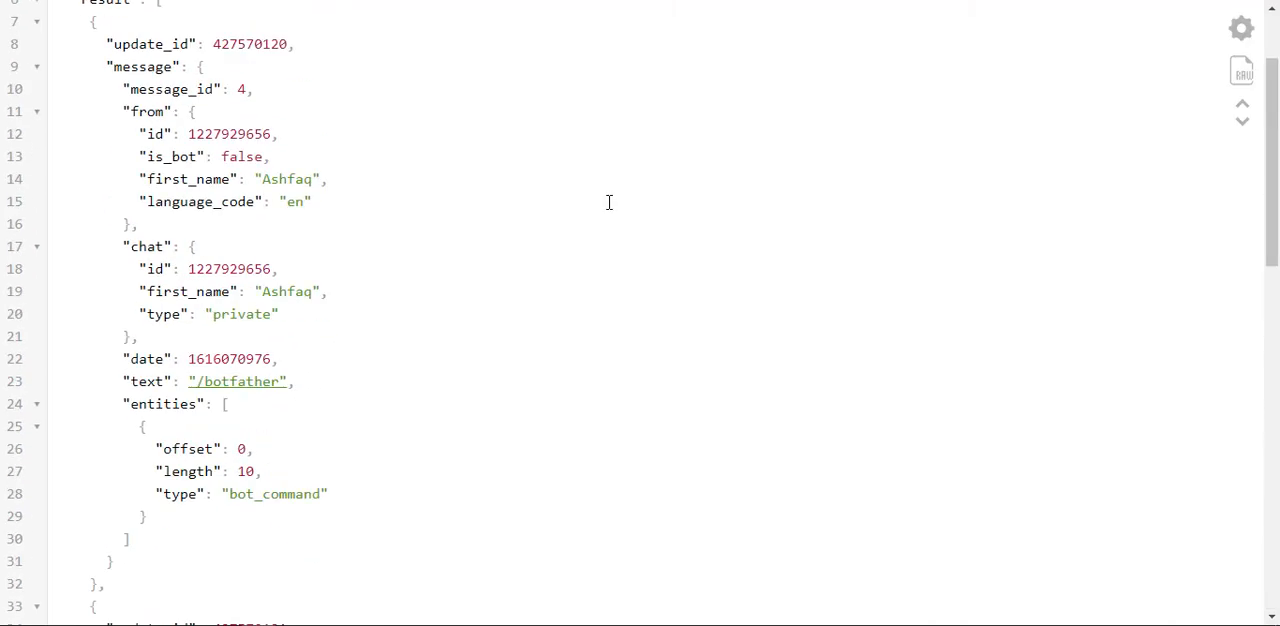
{"action": "double_click", "coordinate": [236, 133]}
{"action": "scroll", "coordinate": [346, 260], "scroll_direction": "down", "scroll_amount": 10}
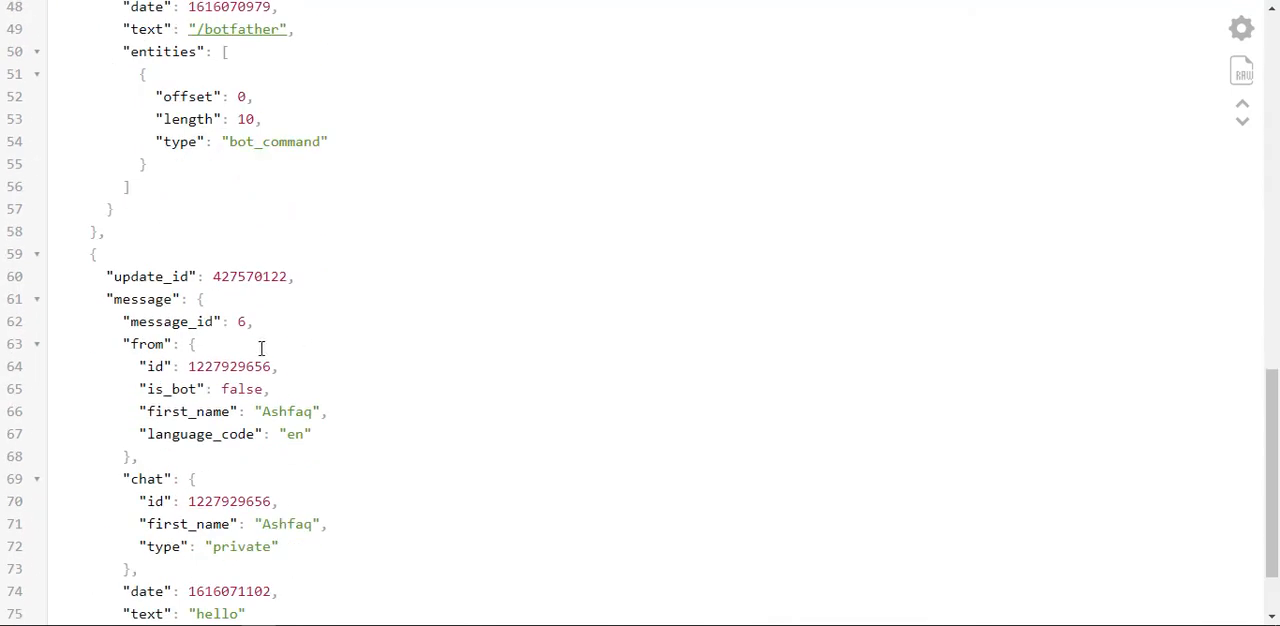
{"action": "double_click", "coordinate": [217, 368]}
{"action": "scroll", "coordinate": [796, 121], "scroll_direction": "down", "scroll_amount": 3}
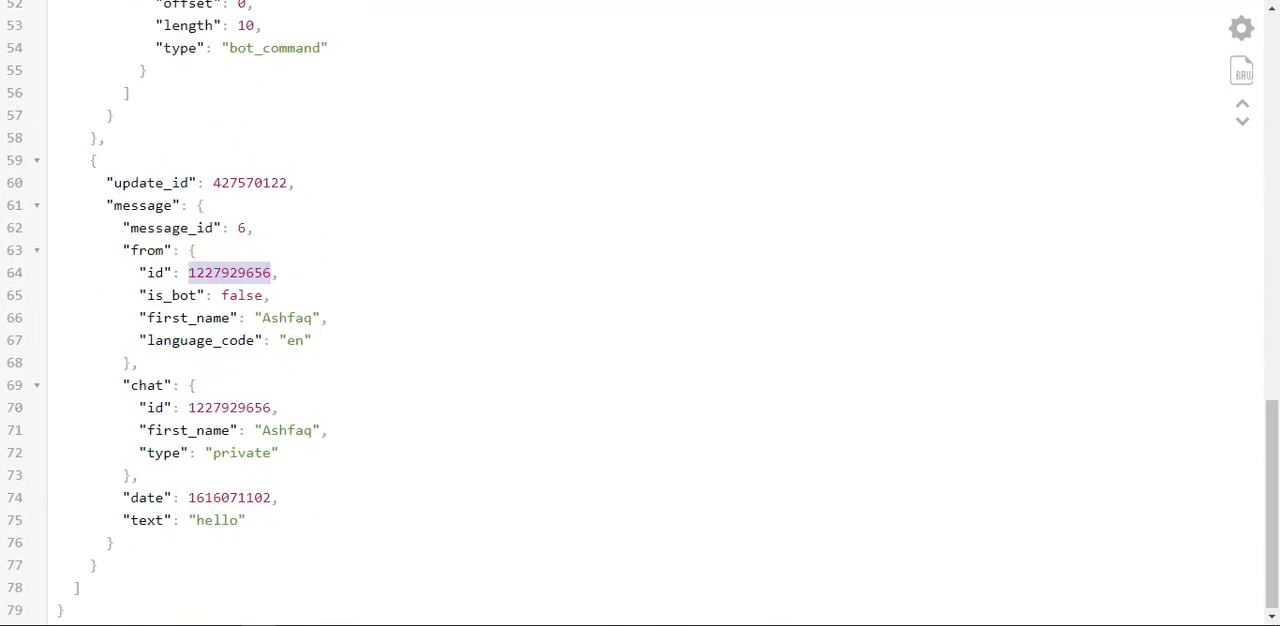
{"action": "key", "text": "alt+Tab"}
{"action": "left_click_drag", "start_coordinate": [397, 220], "coordinate": [268, 230]}
{"action": "key", "text": "alt+Tab"}
{"action": "double_click", "coordinate": [245, 405]}
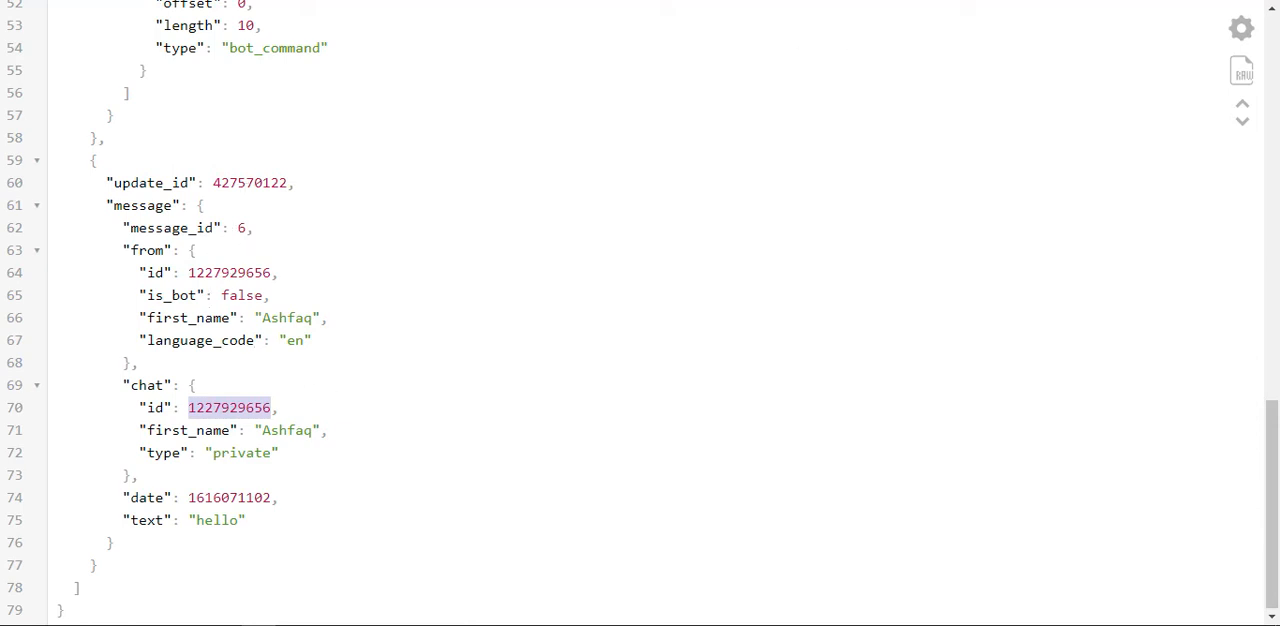
Return to the Telegram chat settings, check the chat ID, and submit the bot token and chat ID
{"action": "key", "text": "alt+Tab"}
{"action": "left_click_drag", "start_coordinate": [384, 217], "coordinate": [244, 212]}
{"action": "left_click", "coordinate": [418, 384]}
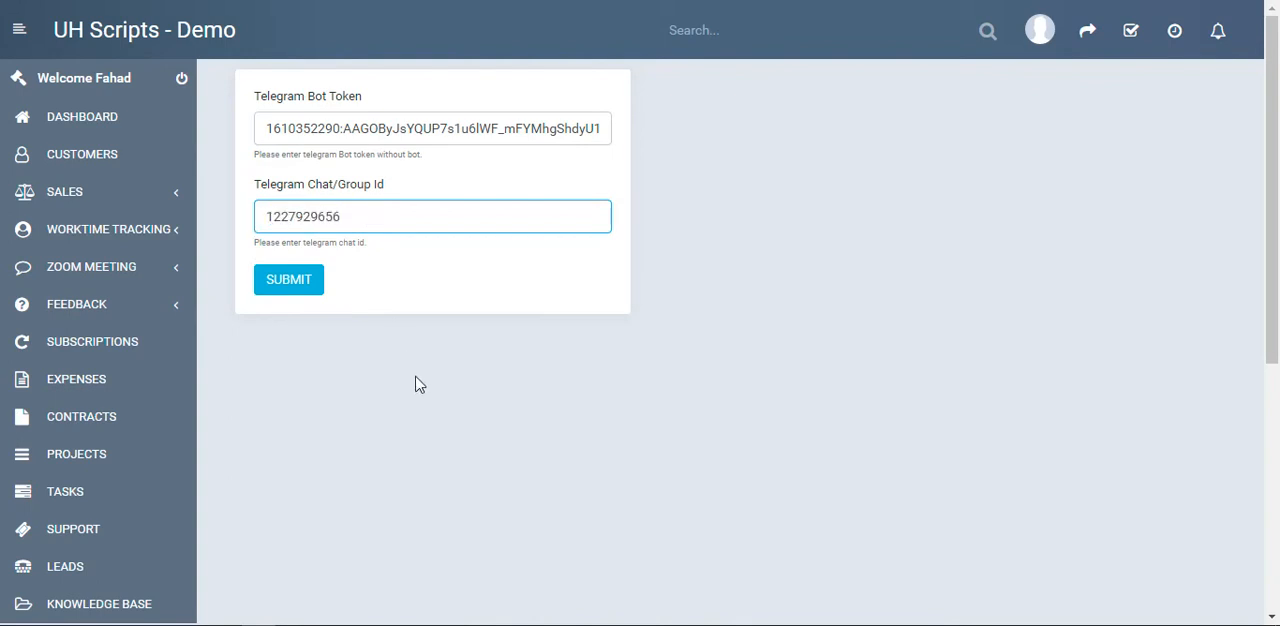
{"action": "left_click", "coordinate": [286, 281]}
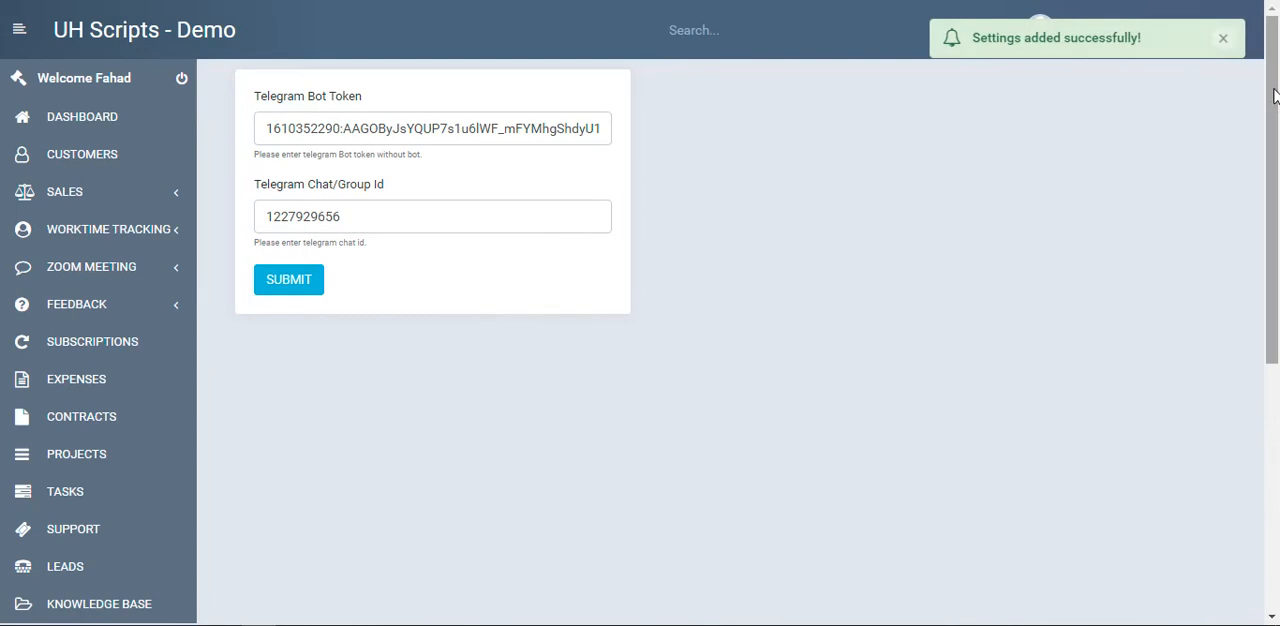
{"action": "left_click", "coordinate": [1224, 52]}
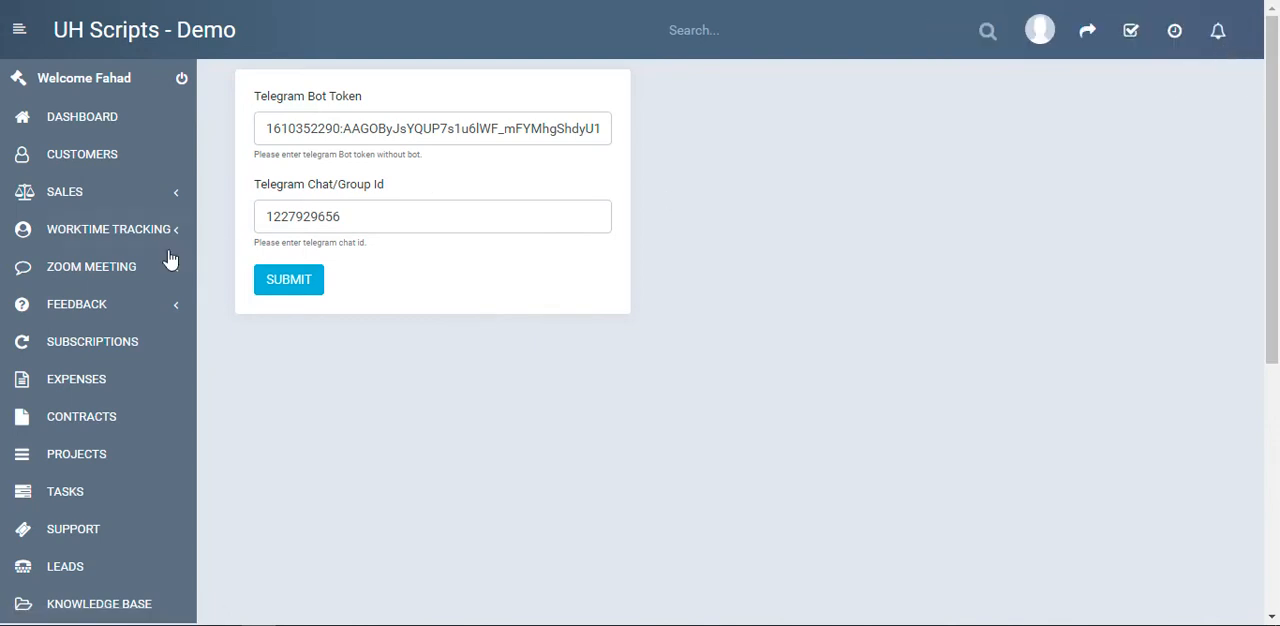
Start a new task with the subject "Creating new task" and an hourly rate of 12
{"action": "left_click", "coordinate": [88, 505]}
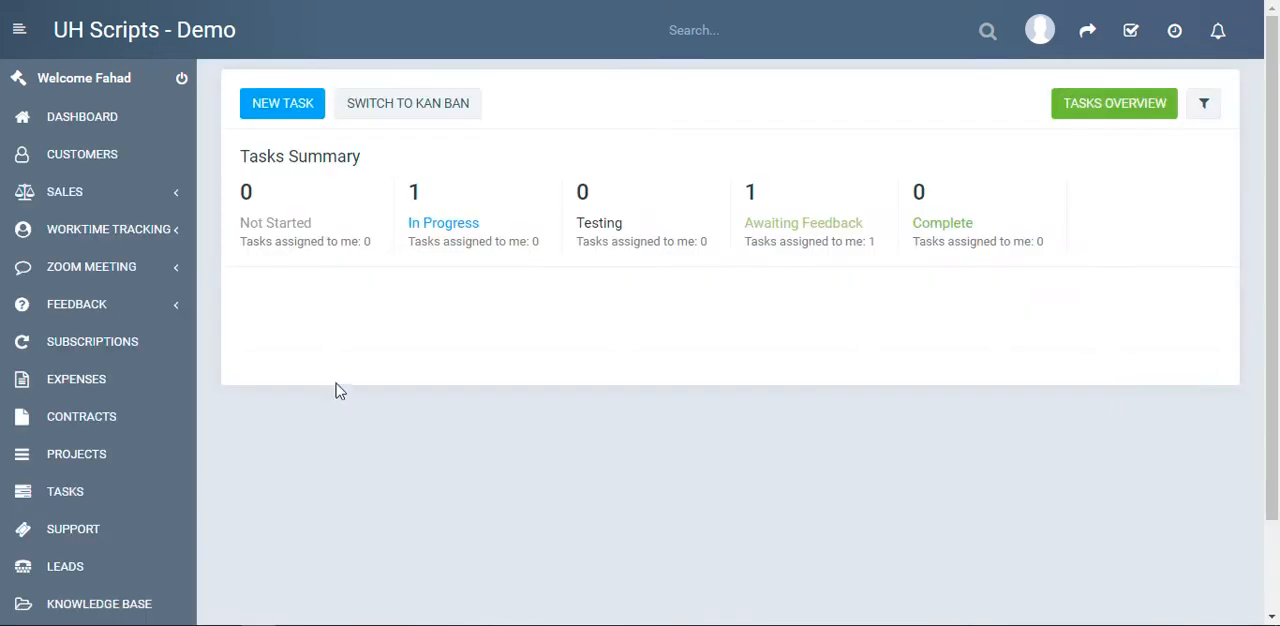
{"action": "left_click", "coordinate": [290, 108]}
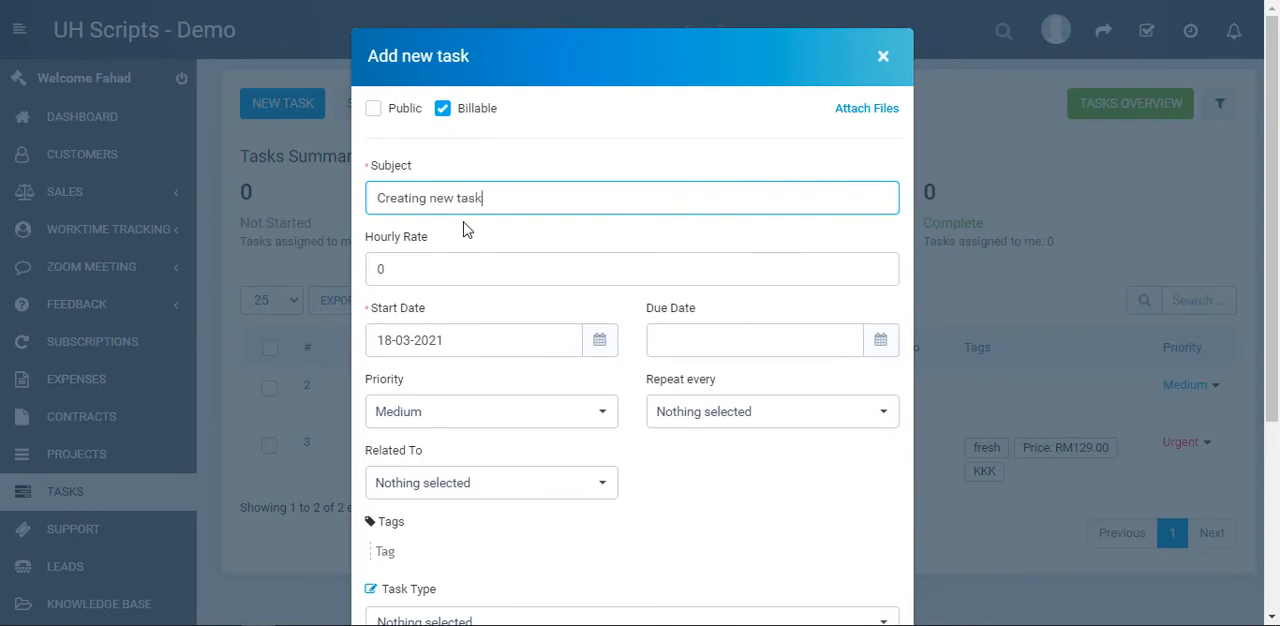
{"action": "key", "text": "Tab"}
{"action": "type", "text": "12"}
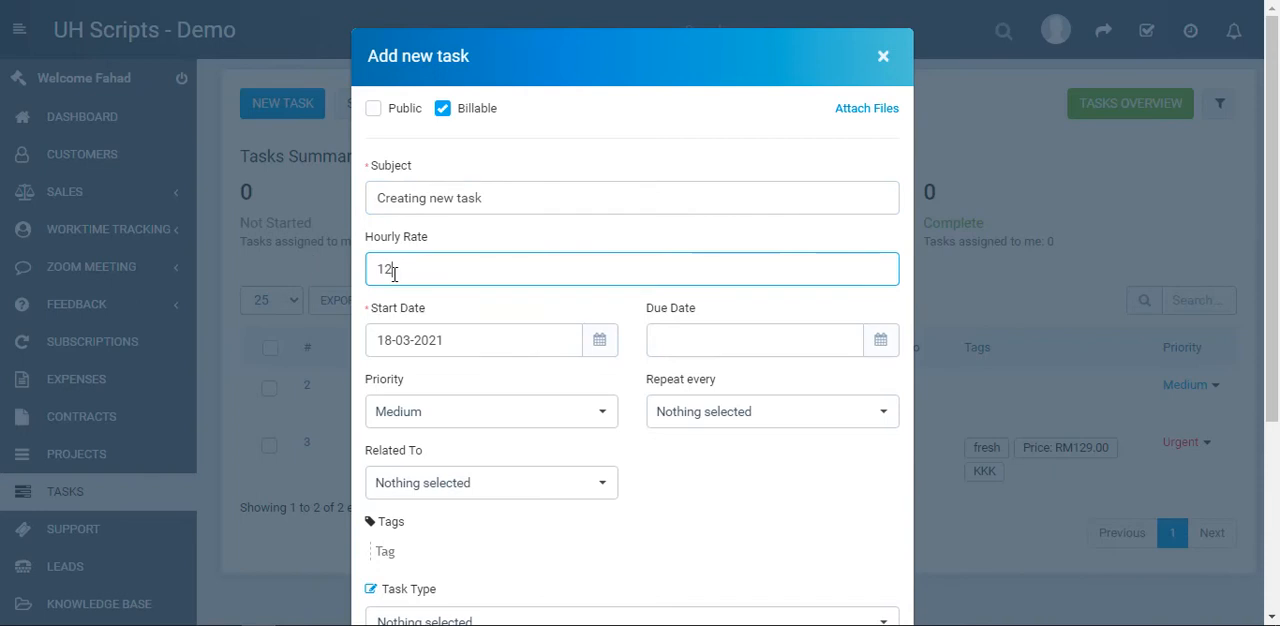
Enter the task description "Testing a task", set the task type to 1, and save the task
{"action": "scroll", "coordinate": [617, 308], "scroll_direction": "down", "scroll_amount": 3}
{"action": "left_click", "coordinate": [479, 464]}
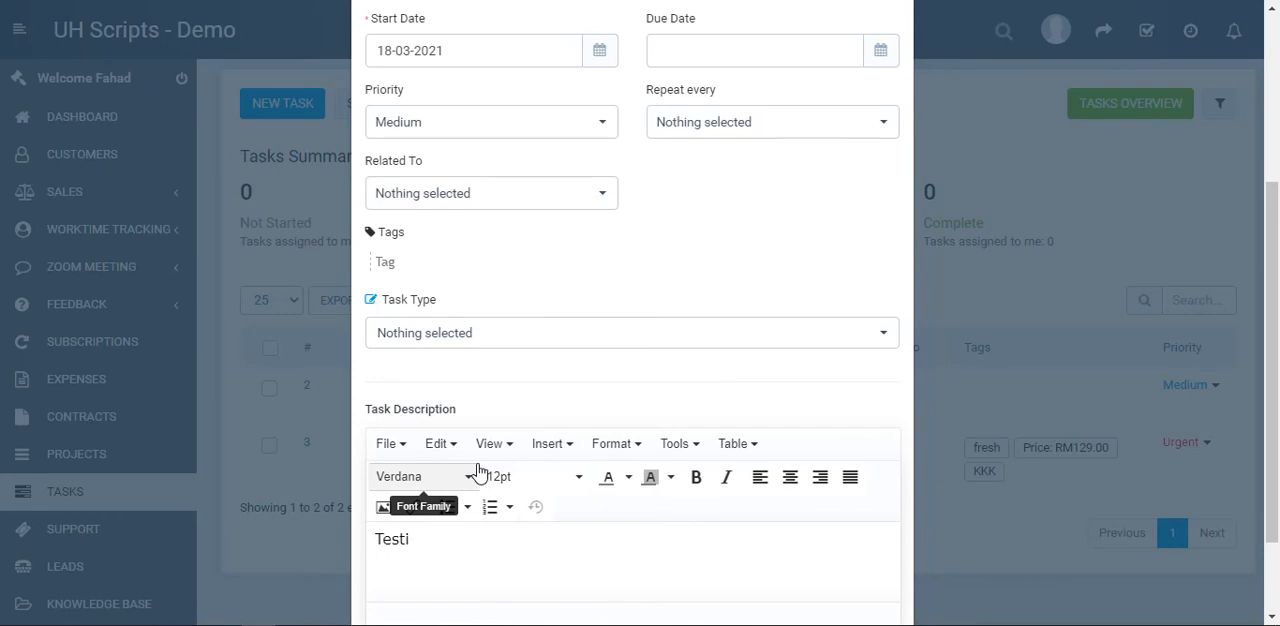
{"action": "type", "text": "Testiin"}
{"action": "scroll", "coordinate": [870, 415], "scroll_direction": "down", "scroll_amount": 1}
{"action": "left_click", "coordinate": [870, 230]}
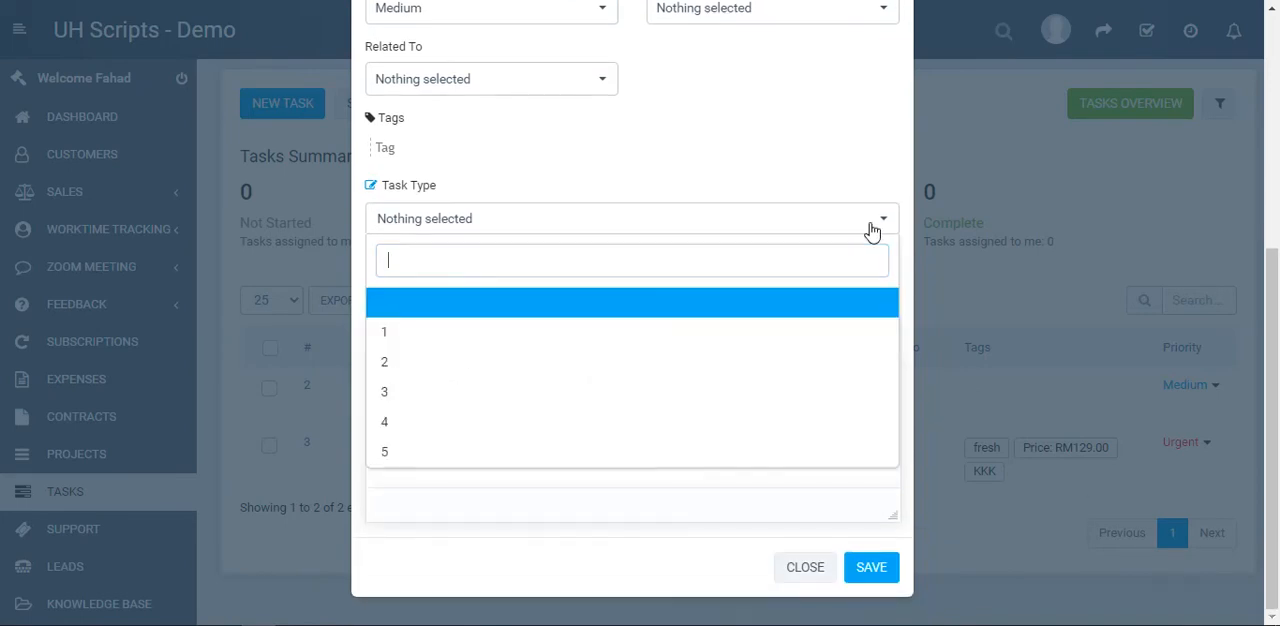
{"action": "left_click", "coordinate": [737, 331]}
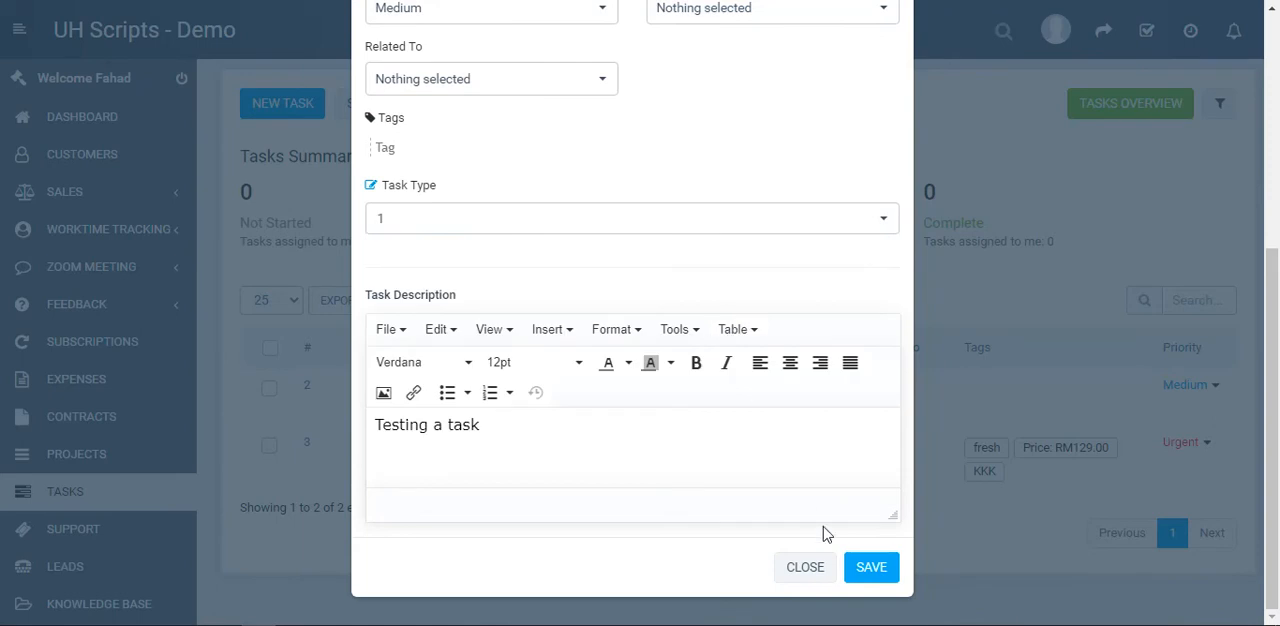
{"action": "left_click", "coordinate": [878, 566]}
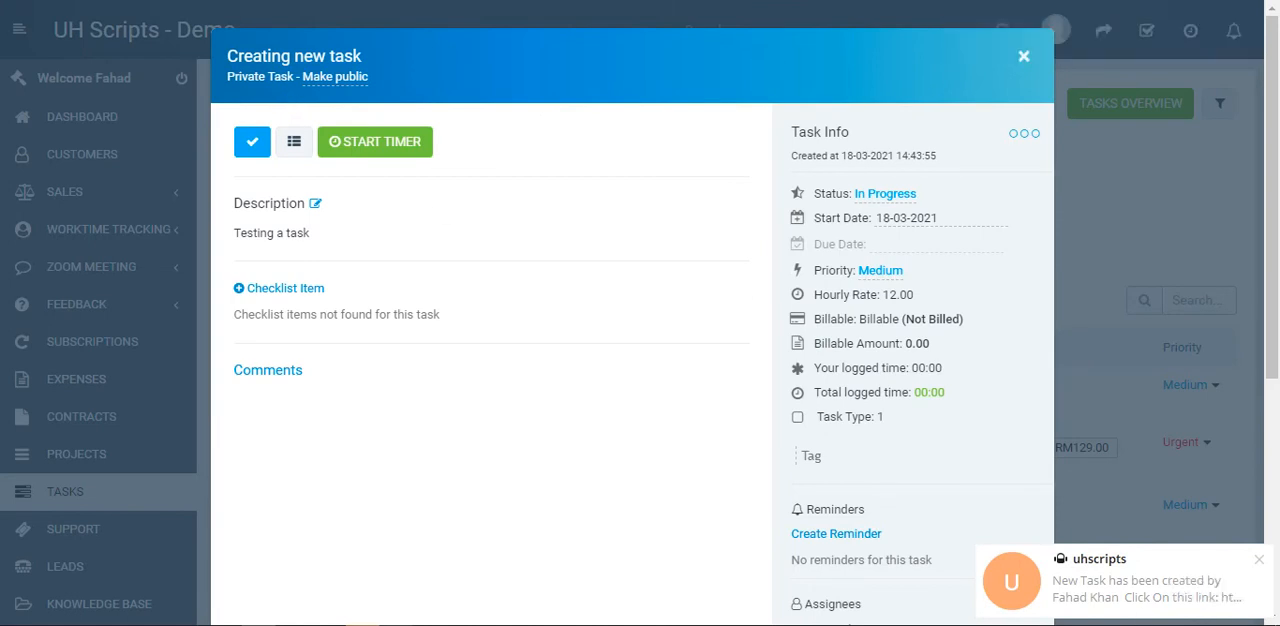
Switch to Telegram and review the link, subject and description of the new task notification in the uhscripts chat
{"action": "key", "text": "alt+Tab"}
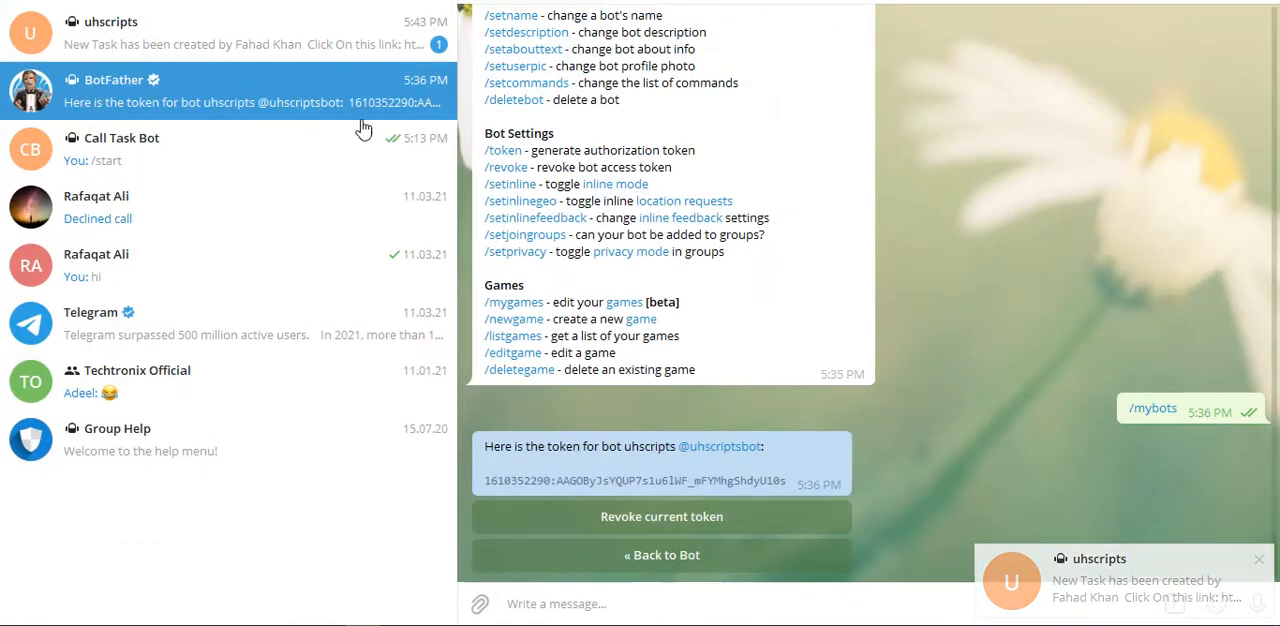
{"action": "left_click", "coordinate": [315, 50]}
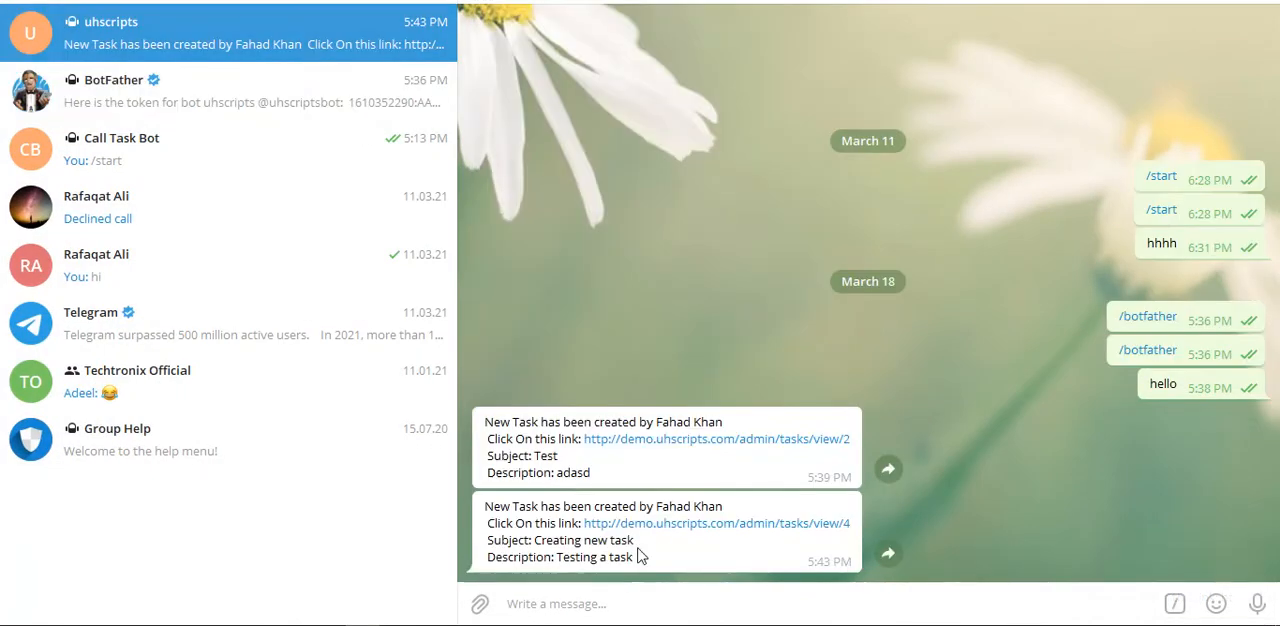
{"action": "left_click_drag", "start_coordinate": [742, 508], "coordinate": [850, 533]}
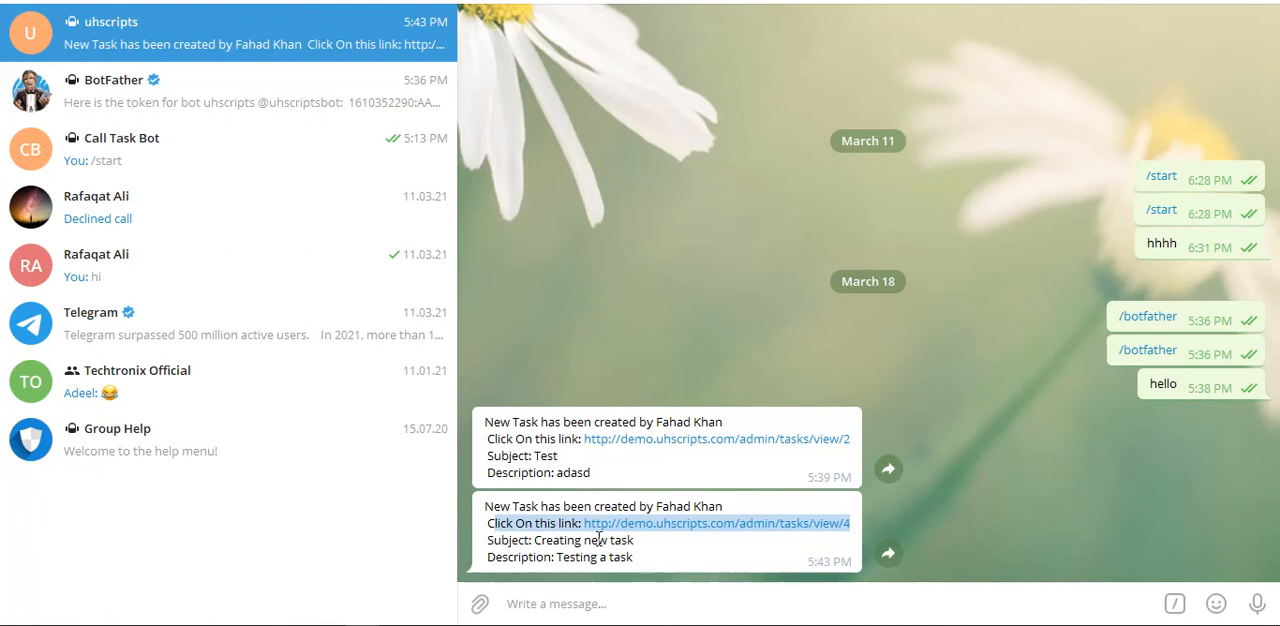
{"action": "left_click", "coordinate": [509, 548]}
{"action": "left_click_drag", "start_coordinate": [488, 548], "coordinate": [659, 558]}
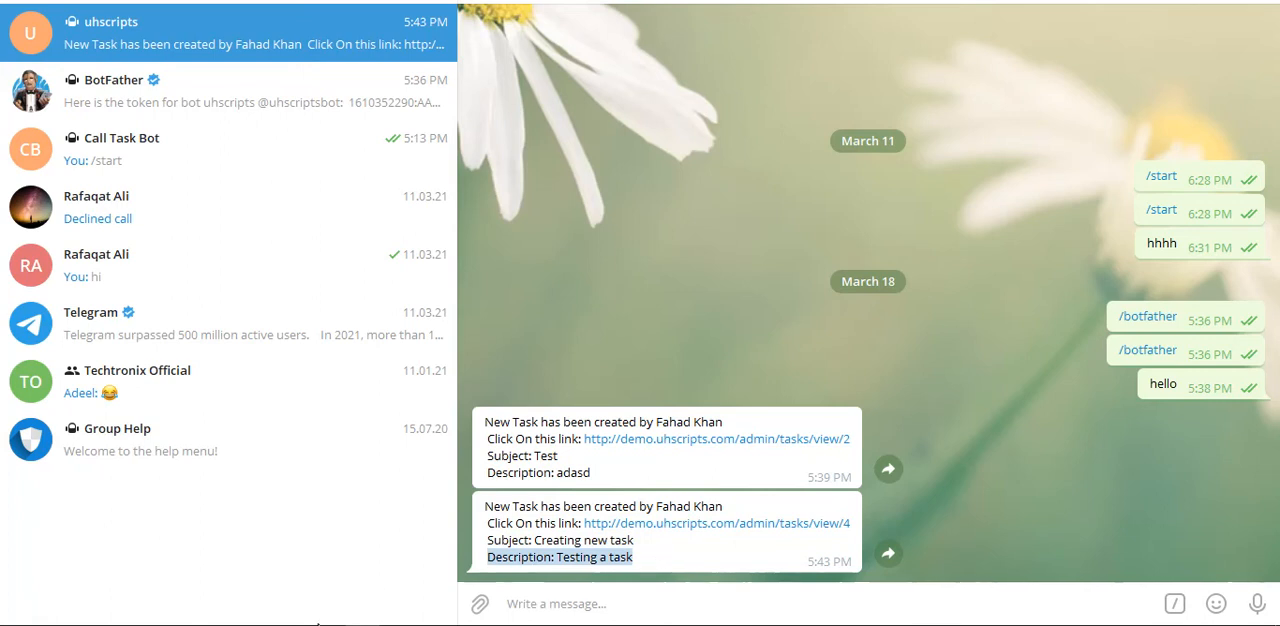
Return to the task in the CRM, start its timer, and add the comment "Test comments"
{"action": "left_click", "coordinate": [268, 625]}
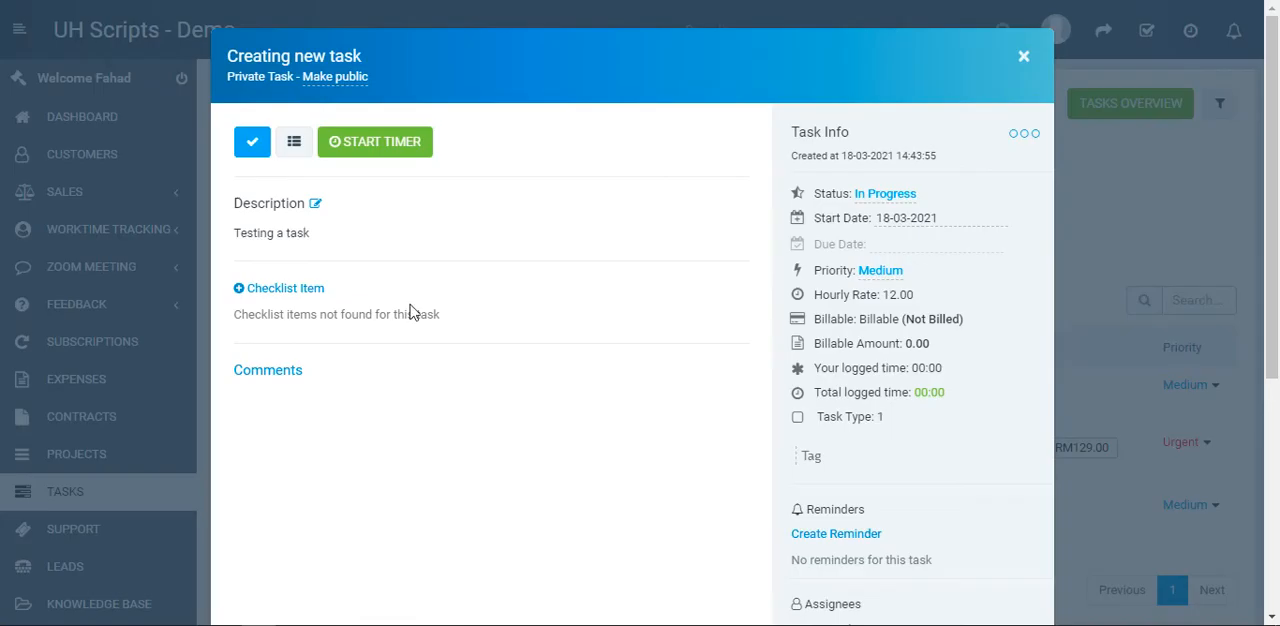
{"action": "left_click", "coordinate": [379, 160]}
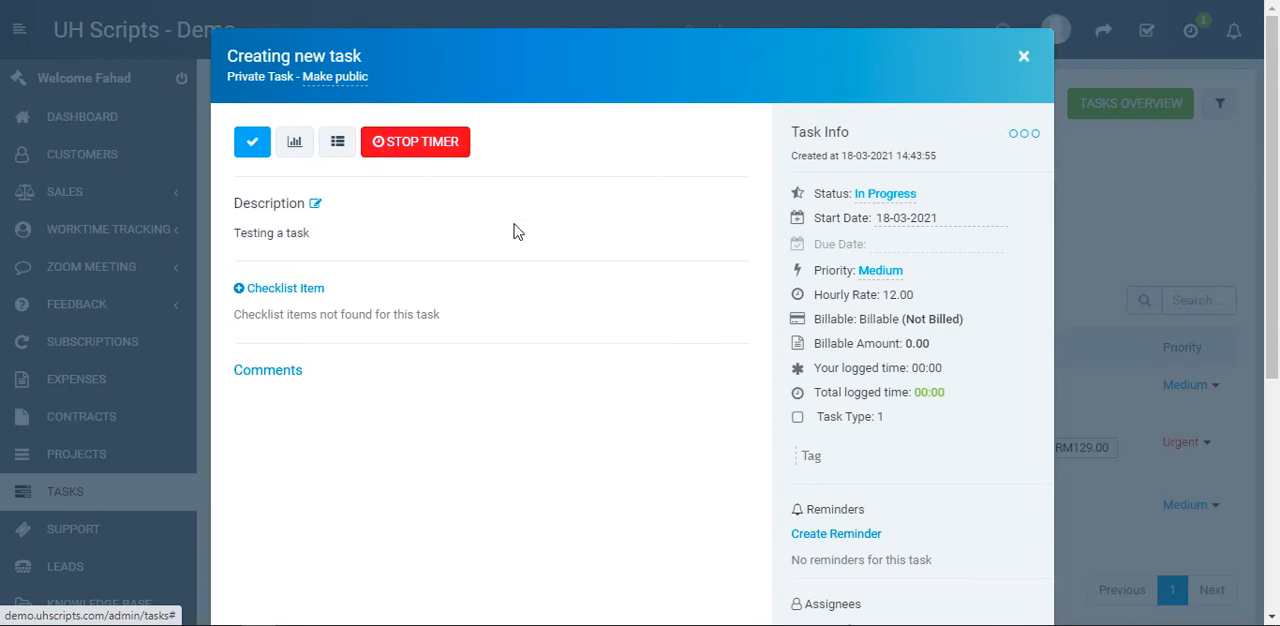
{"action": "scroll", "coordinate": [534, 271], "scroll_direction": "down", "scroll_amount": 1}
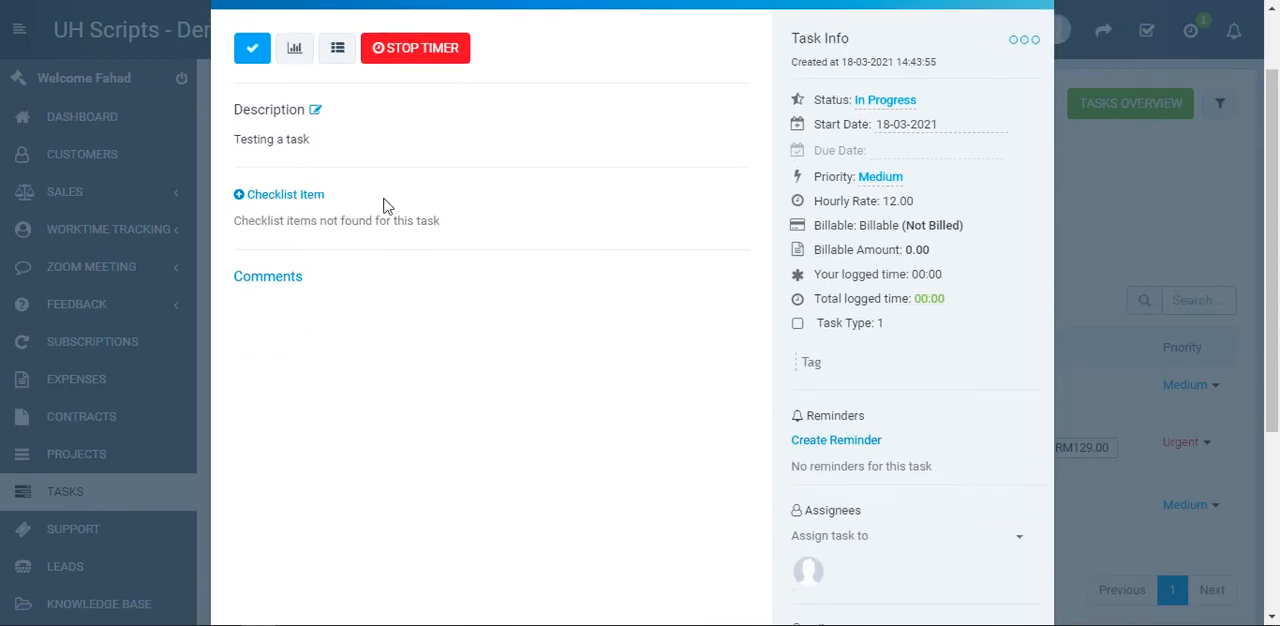
{"action": "left_click", "coordinate": [274, 288]}
{"action": "left_click", "coordinate": [290, 345]}
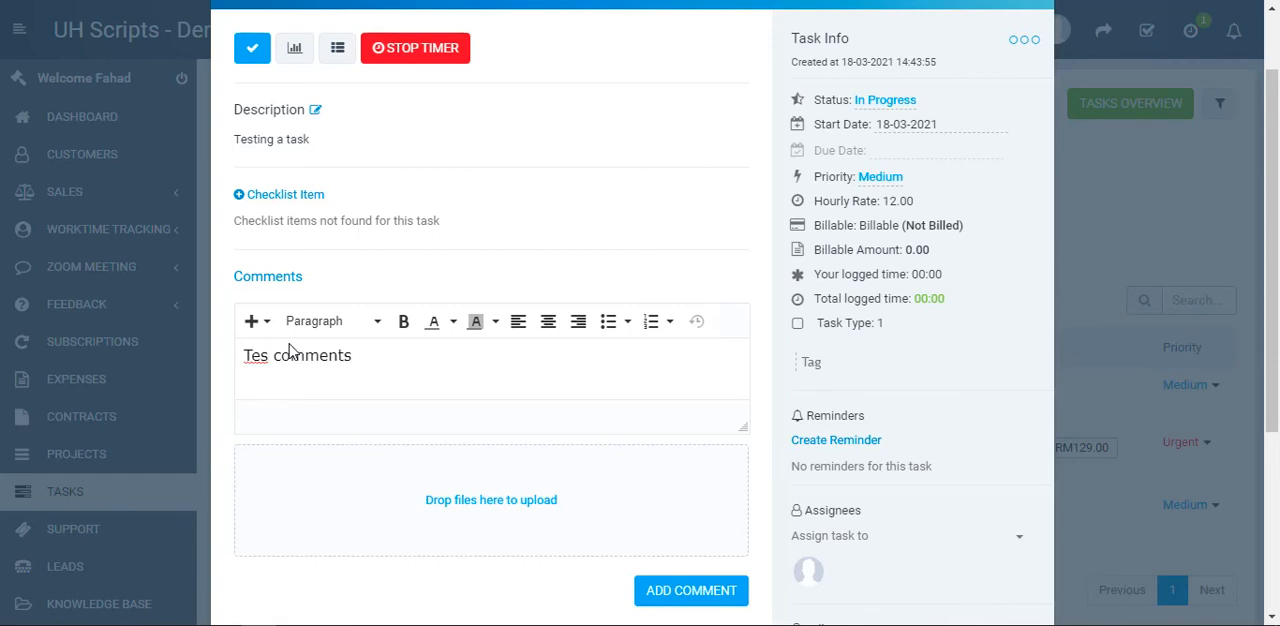
{"action": "type", "text": "t"}
{"action": "left_click", "coordinate": [680, 590]}
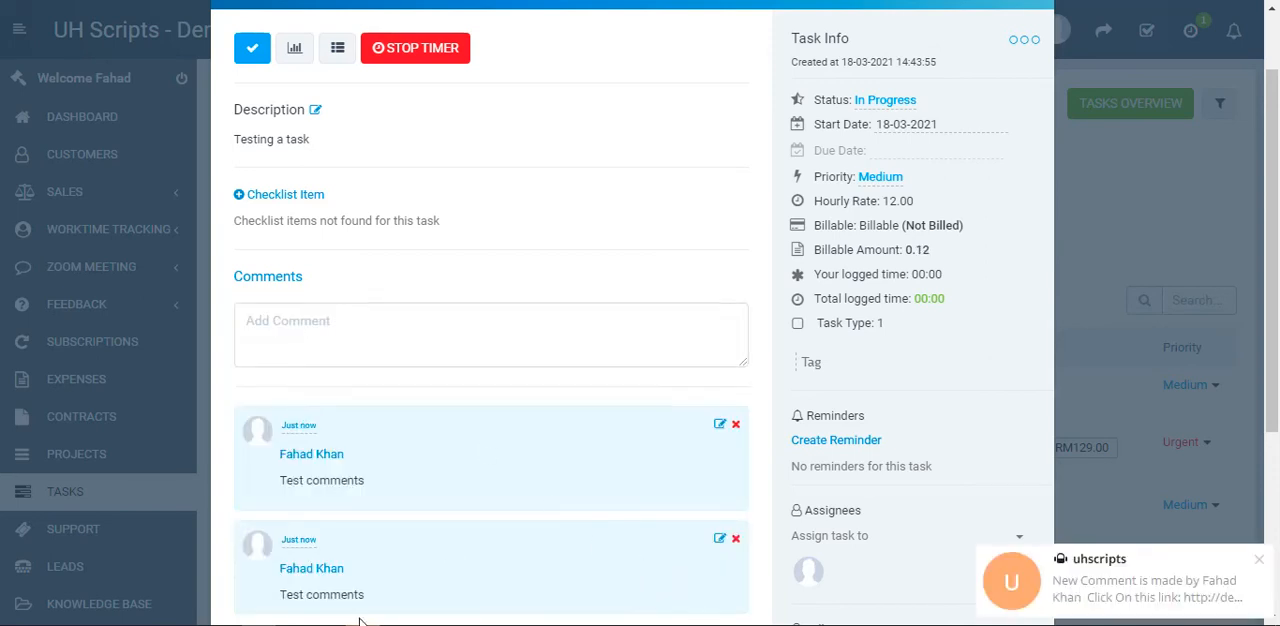
Switch to Telegram and review the new comment notification in the uhscripts chat
{"action": "left_click", "coordinate": [426, 625]}
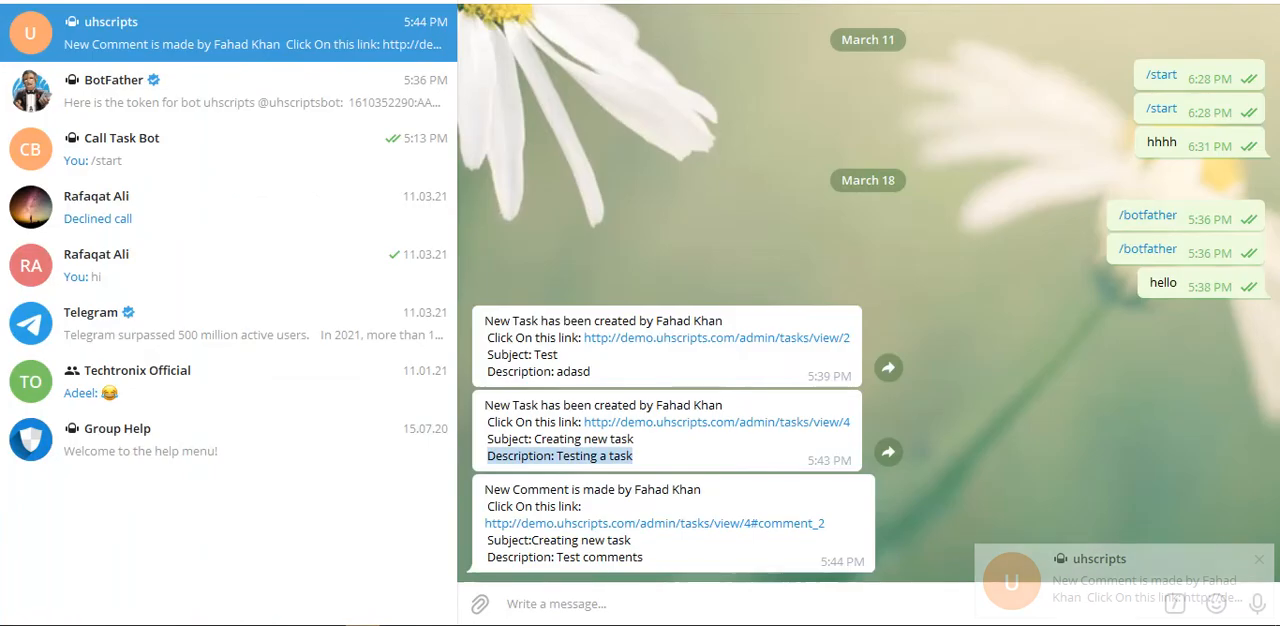
{"action": "left_click", "coordinate": [637, 557]}
{"action": "left_click_drag", "start_coordinate": [650, 565], "coordinate": [486, 494]}
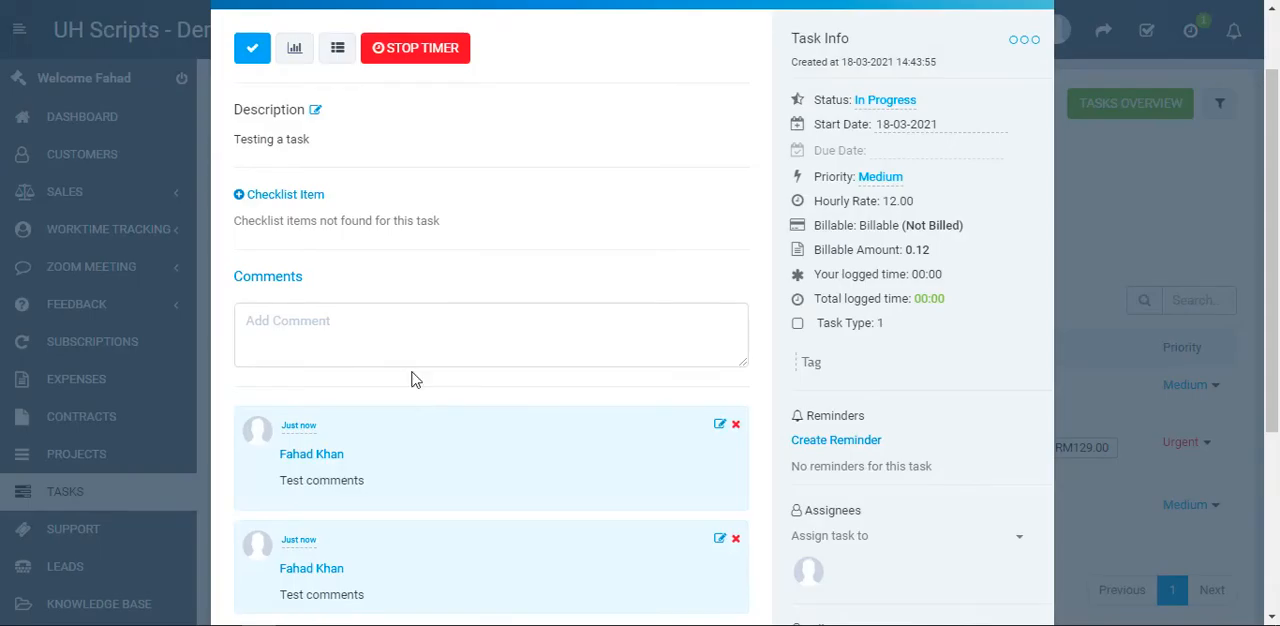
Look over the comments of the task "Creating new task" and mark the task as complete
{"action": "scroll", "coordinate": [440, 230], "scroll_direction": "up", "scroll_amount": 2}
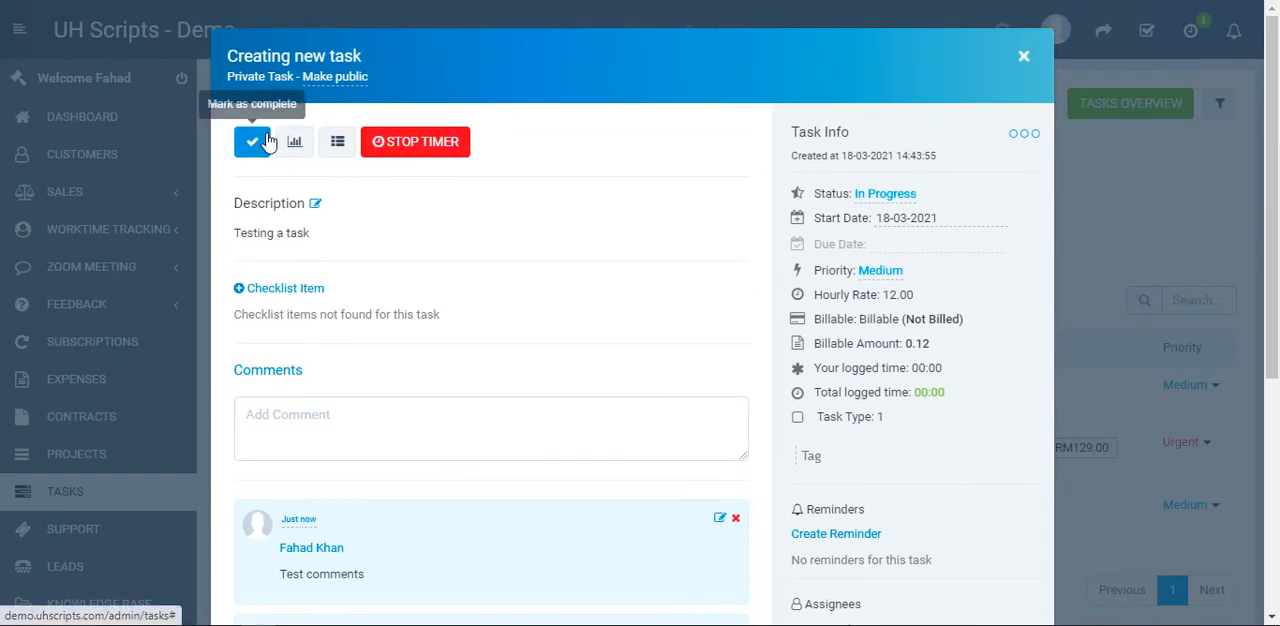
{"action": "scroll", "coordinate": [368, 328], "scroll_direction": "down", "scroll_amount": 2}
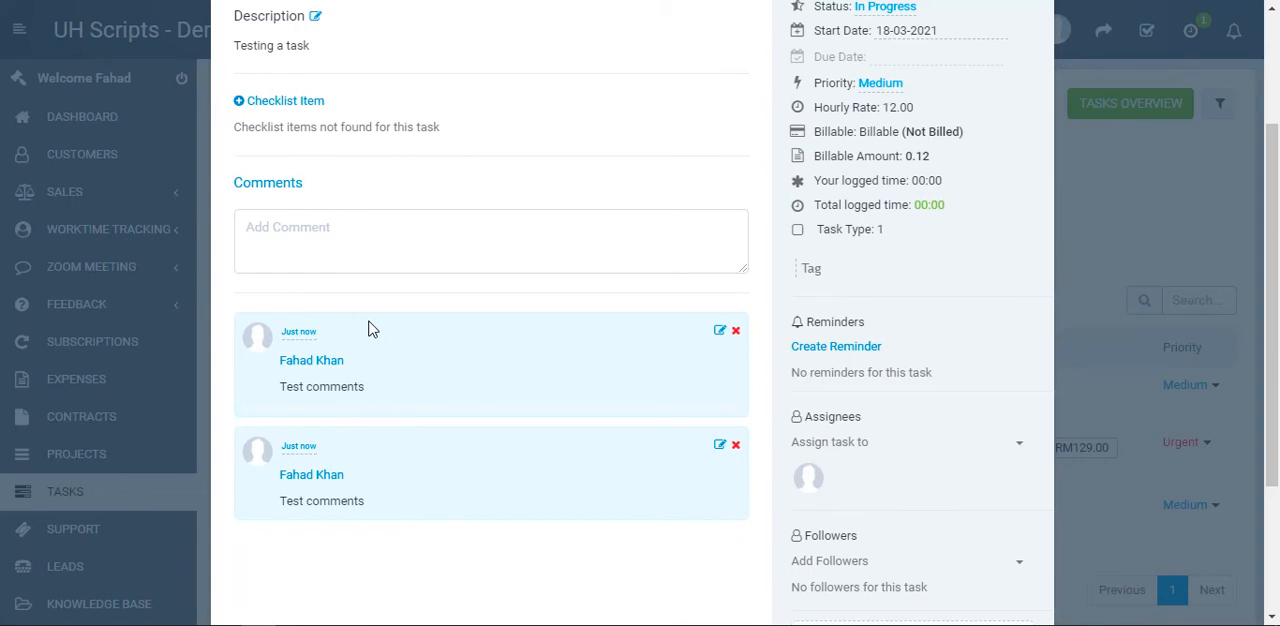
{"action": "scroll", "coordinate": [368, 328], "scroll_direction": "up", "scroll_amount": 2}
{"action": "left_click", "coordinate": [253, 140]}
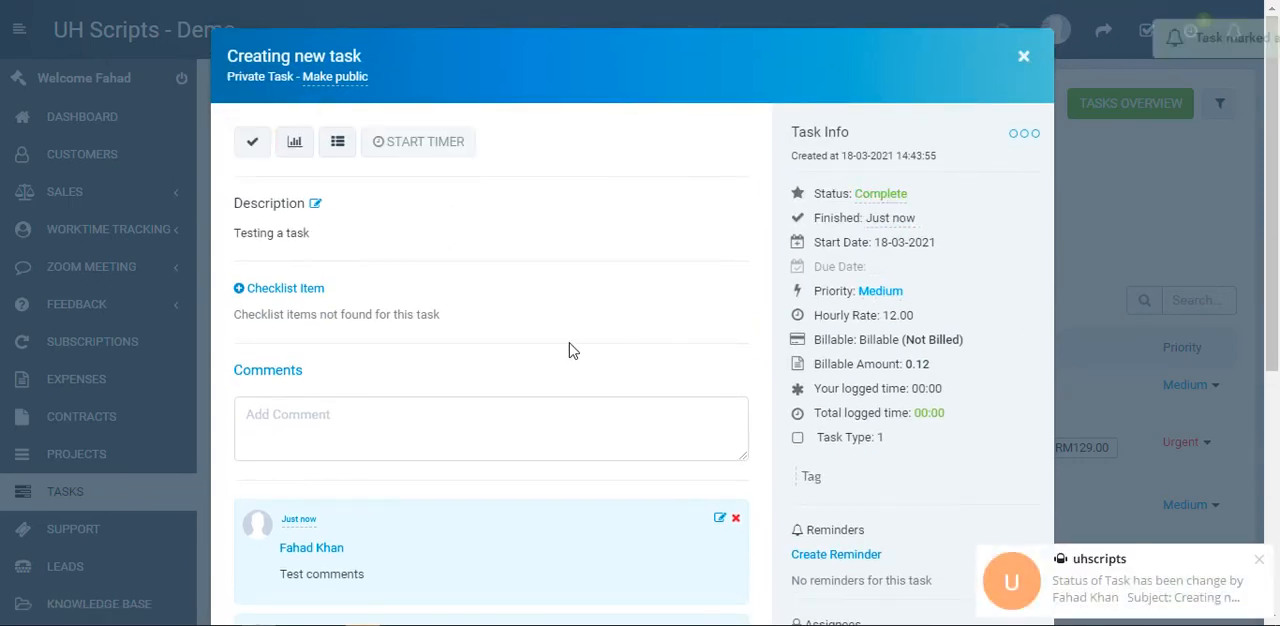
Switch to Telegram and review the subject, status message and link of the task status notification in the uhscripts chat
{"action": "left_click", "coordinate": [363, 625]}
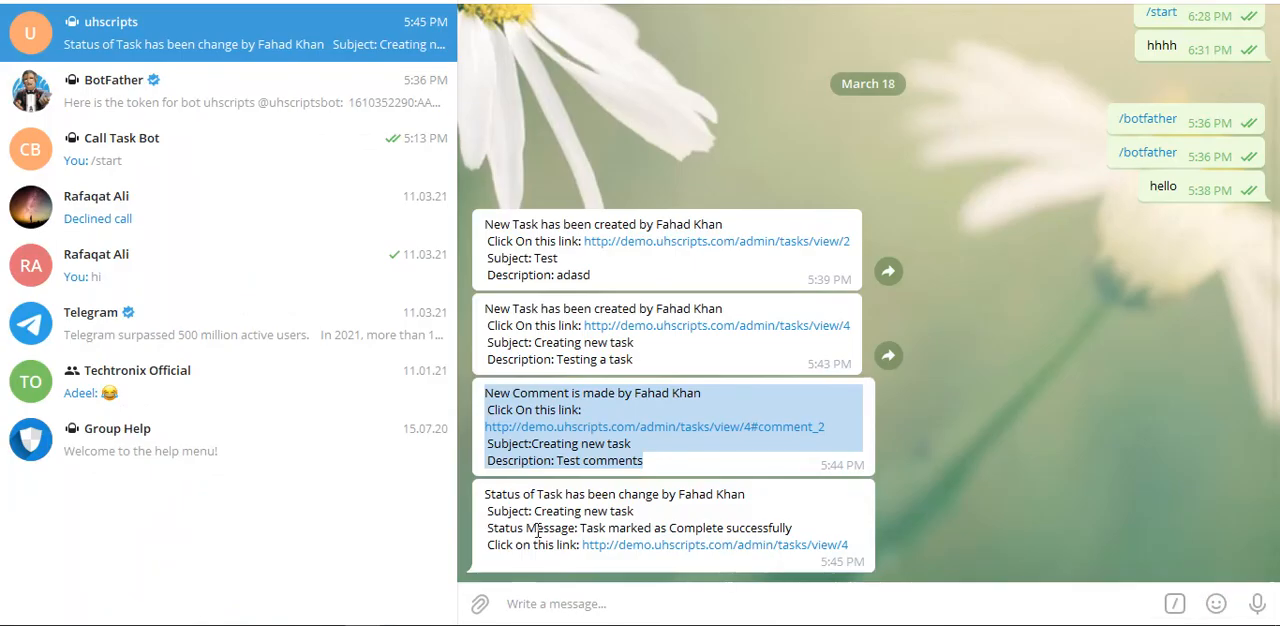
{"action": "left_click_drag", "start_coordinate": [716, 521], "coordinate": [497, 513]}
{"action": "left_click", "coordinate": [859, 547]}
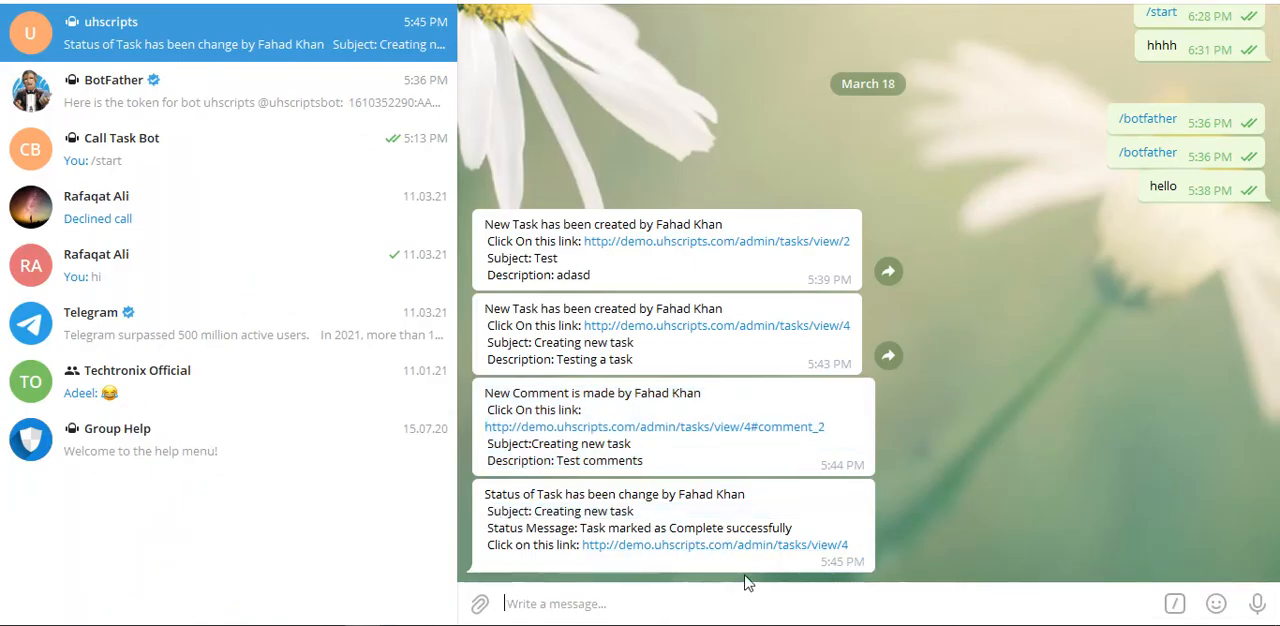
{"action": "left_click_drag", "start_coordinate": [792, 531], "coordinate": [855, 556]}
{"action": "left_click_drag", "start_coordinate": [757, 507], "coordinate": [480, 500]}
{"action": "triple_click", "coordinate": [643, 510]}
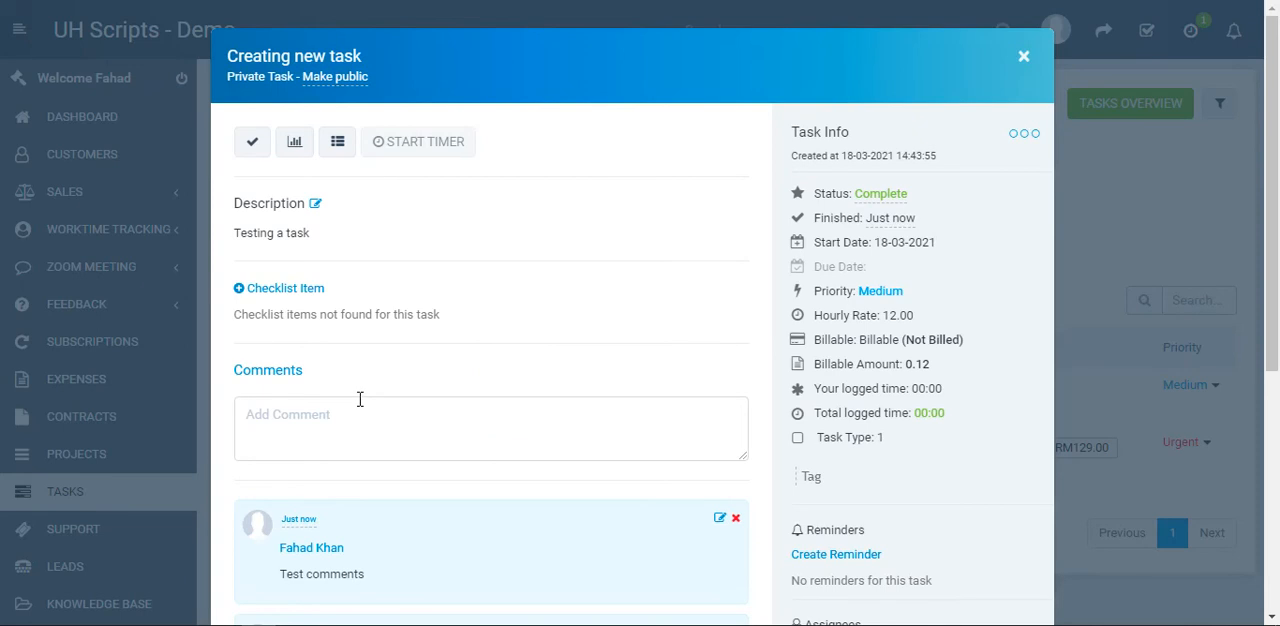
Return to the task in the CRM, look over its comments, assignees and followers, and close it
{"action": "scroll", "coordinate": [360, 399], "scroll_direction": "down", "scroll_amount": 5}
{"action": "scroll", "coordinate": [367, 386], "scroll_direction": "down", "scroll_amount": 1}
{"action": "scroll", "coordinate": [367, 385], "scroll_direction": "up", "scroll_amount": 3}
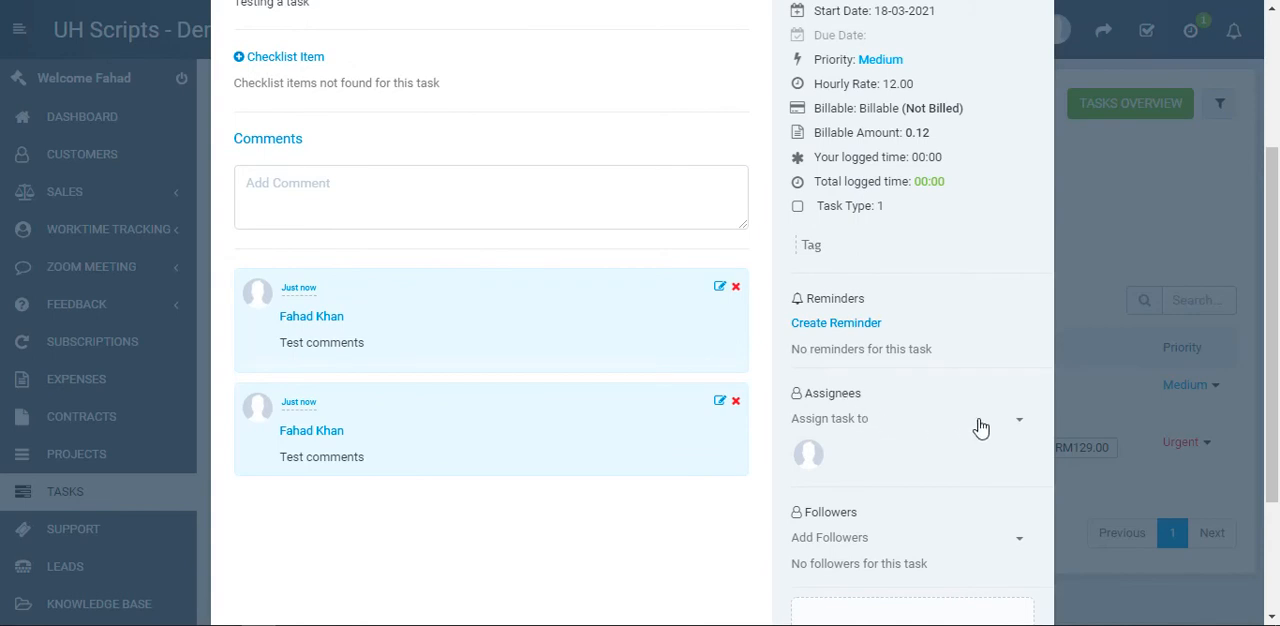
{"action": "left_click", "coordinate": [1016, 423]}
{"action": "left_click", "coordinate": [838, 538]}
{"action": "scroll", "coordinate": [672, 530], "scroll_direction": "up", "scroll_amount": 3}
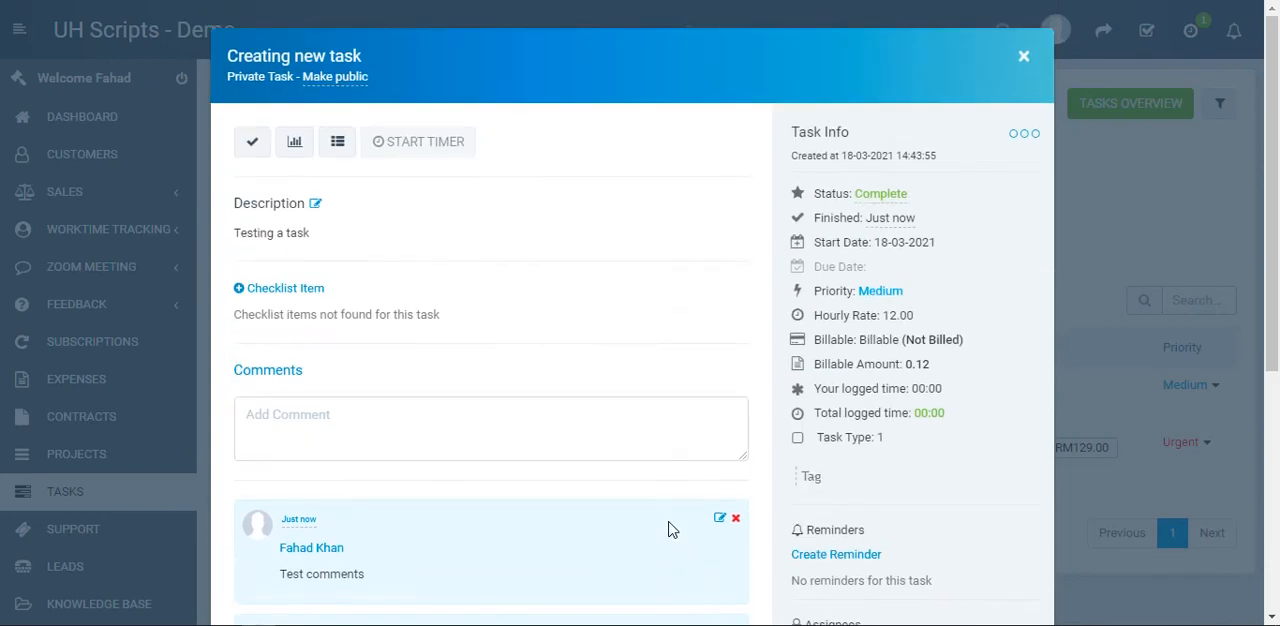
{"action": "left_click", "coordinate": [1024, 57]}
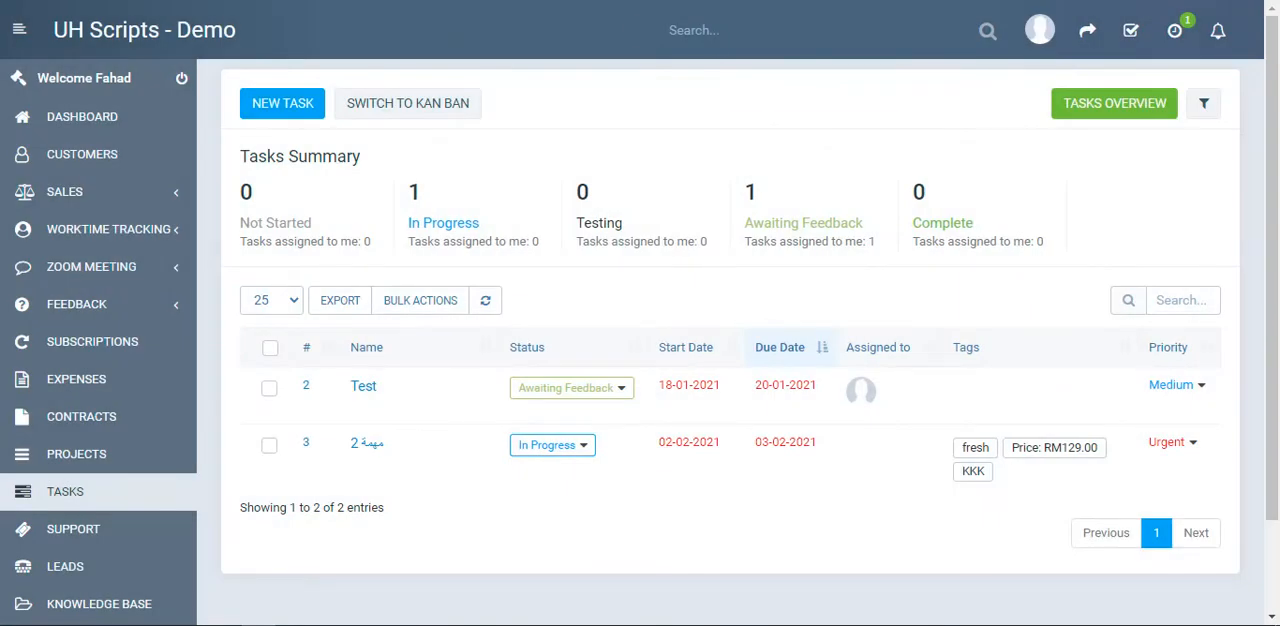
Start a new sales invoice and select a customer by searching for "a"
{"action": "scroll", "coordinate": [209, 482], "scroll_direction": "down", "scroll_amount": 2}
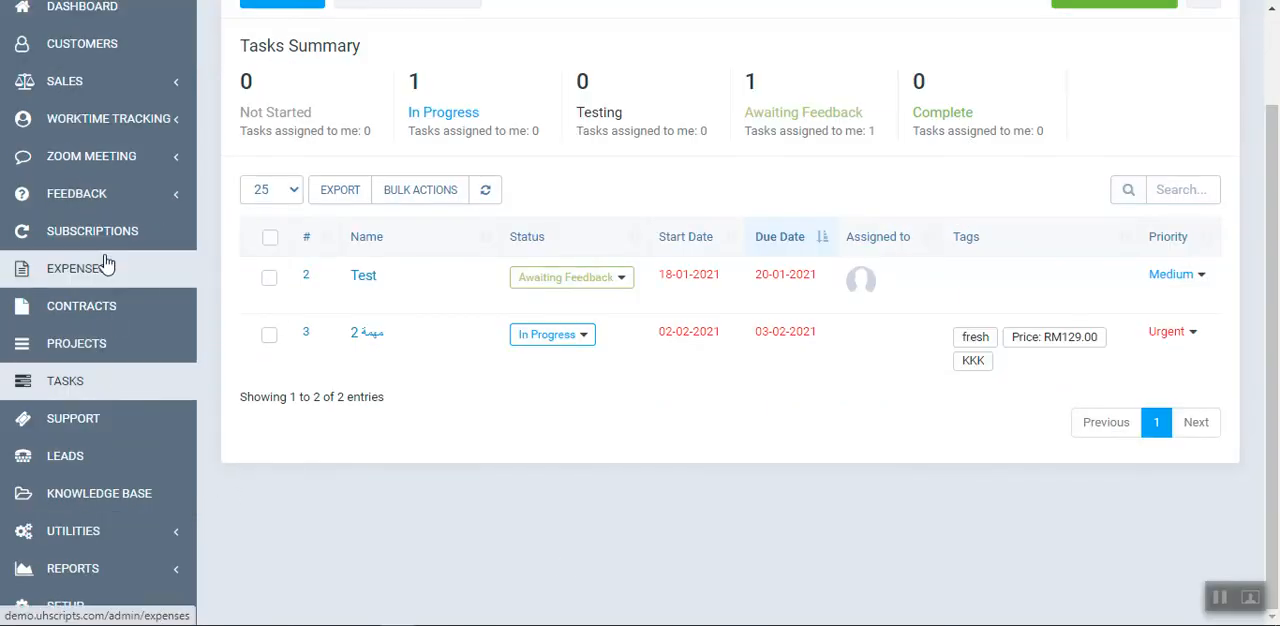
{"action": "left_click", "coordinate": [150, 88]}
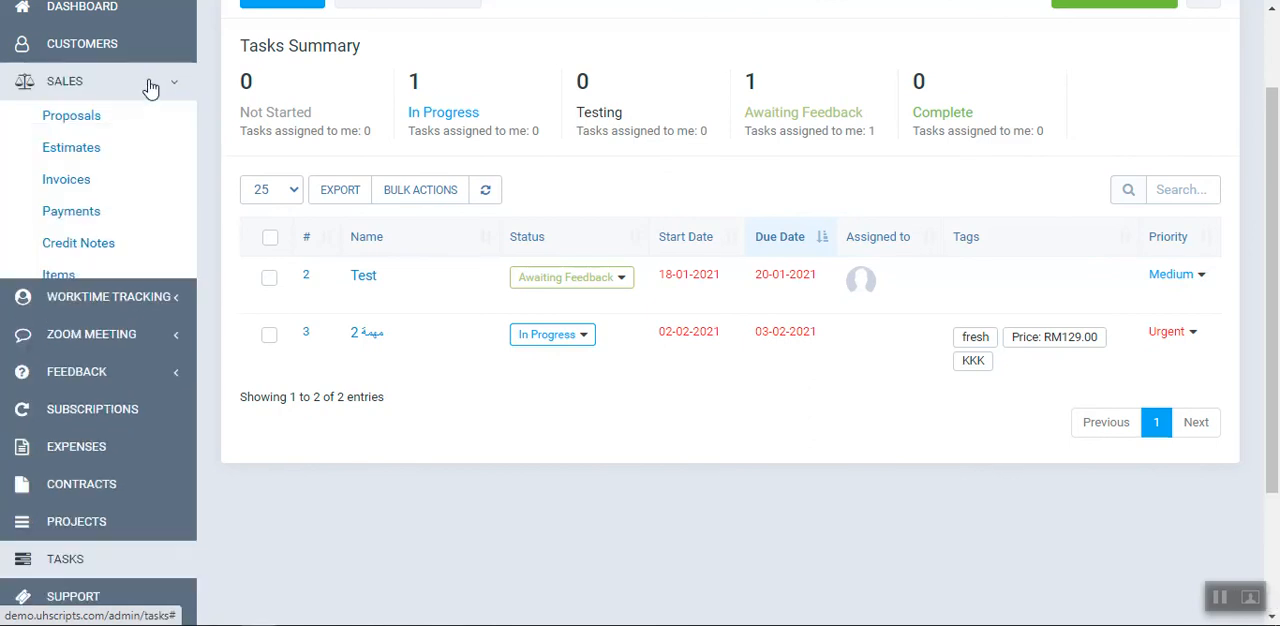
{"action": "left_click", "coordinate": [60, 179]}
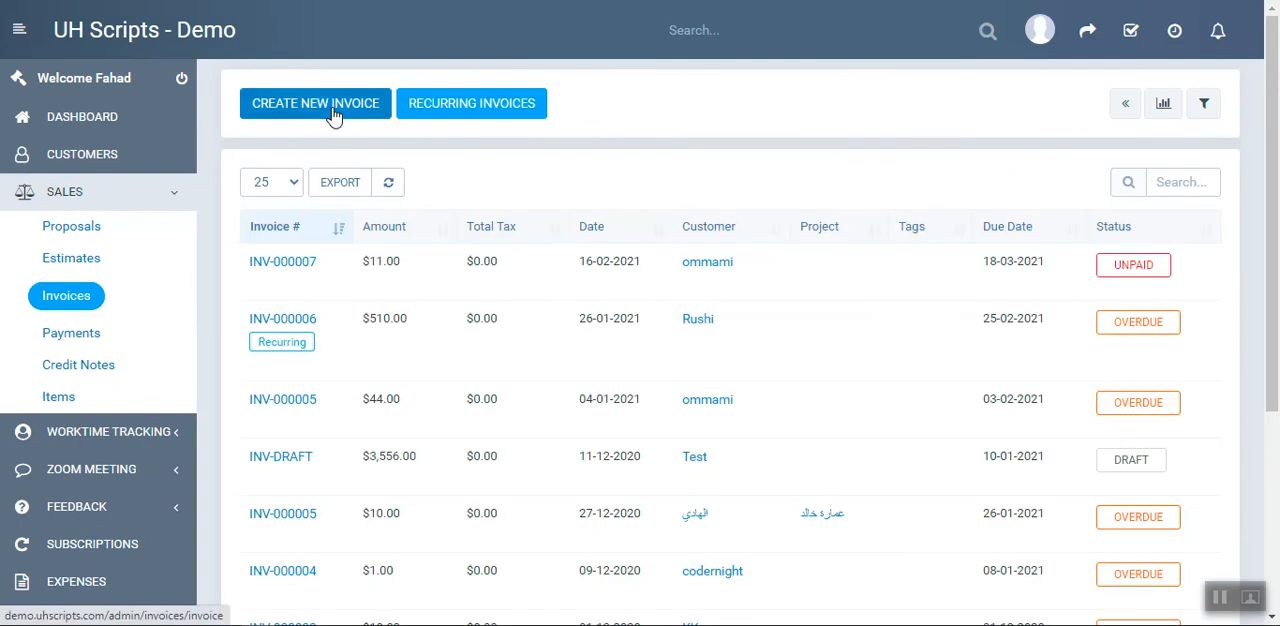
{"action": "left_click", "coordinate": [333, 110]}
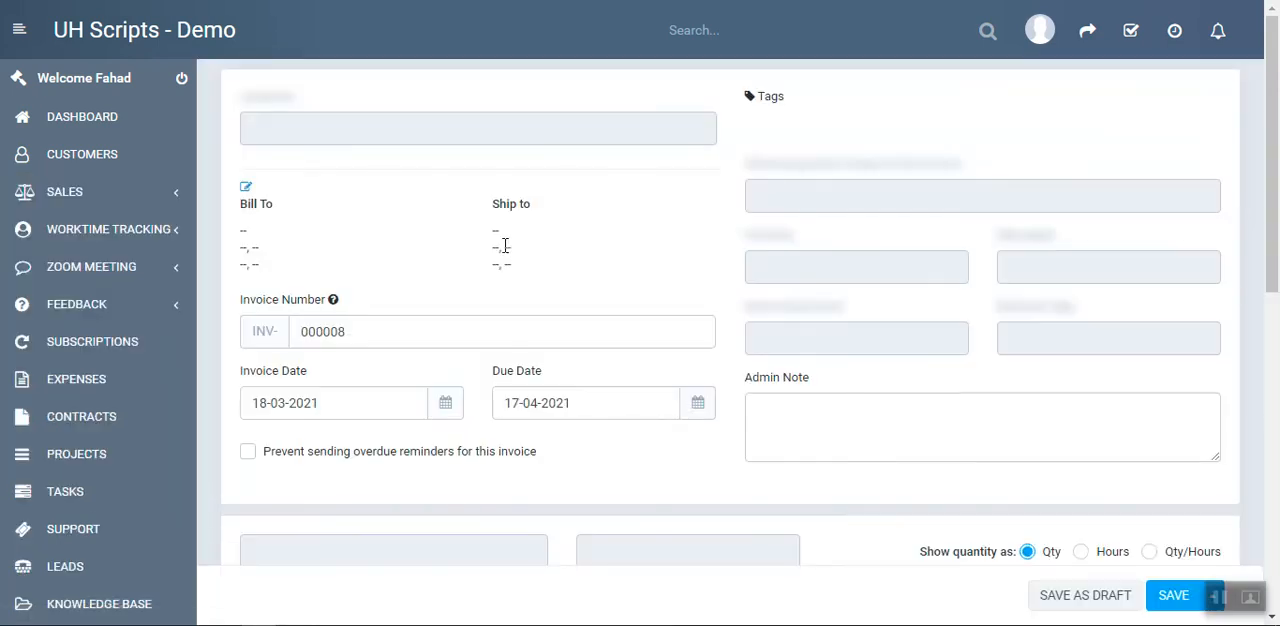
{"action": "left_click", "coordinate": [424, 134]}
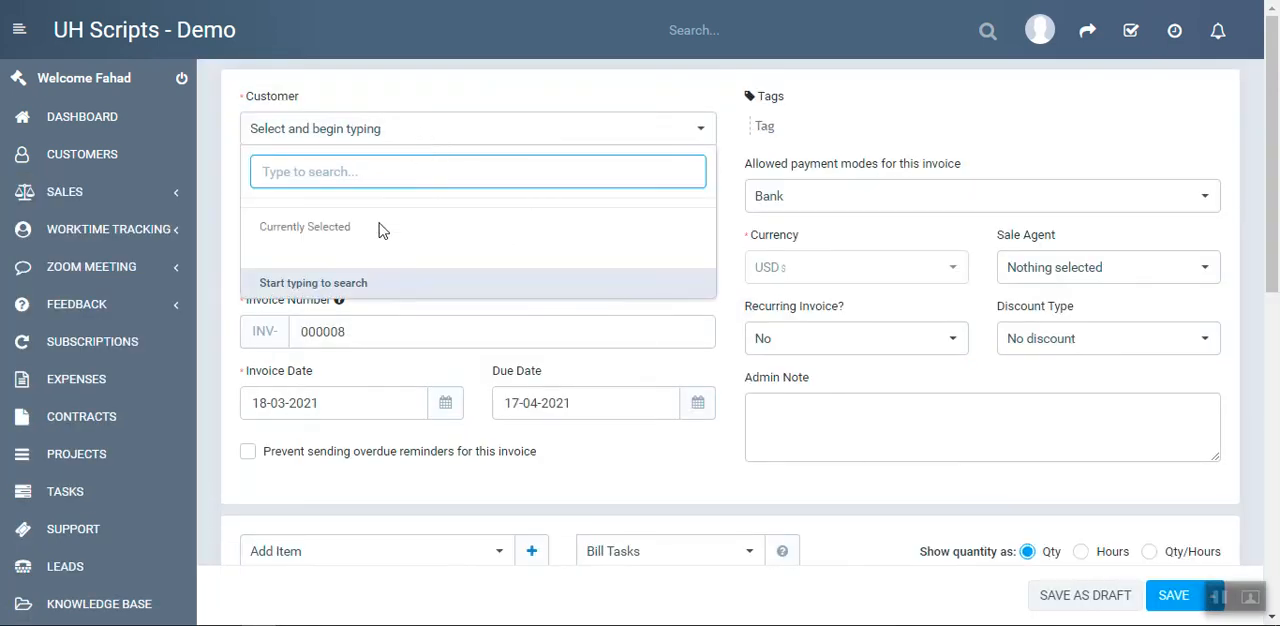
{"action": "type", "text": "a"}
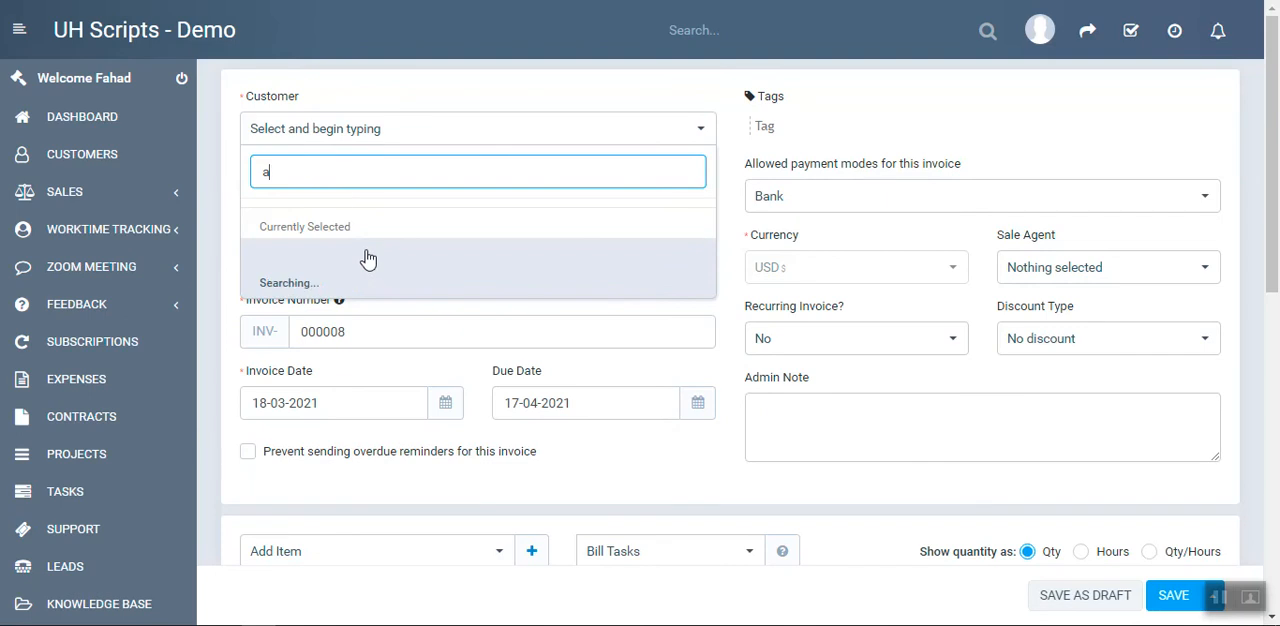
{"action": "left_click", "coordinate": [333, 214]}
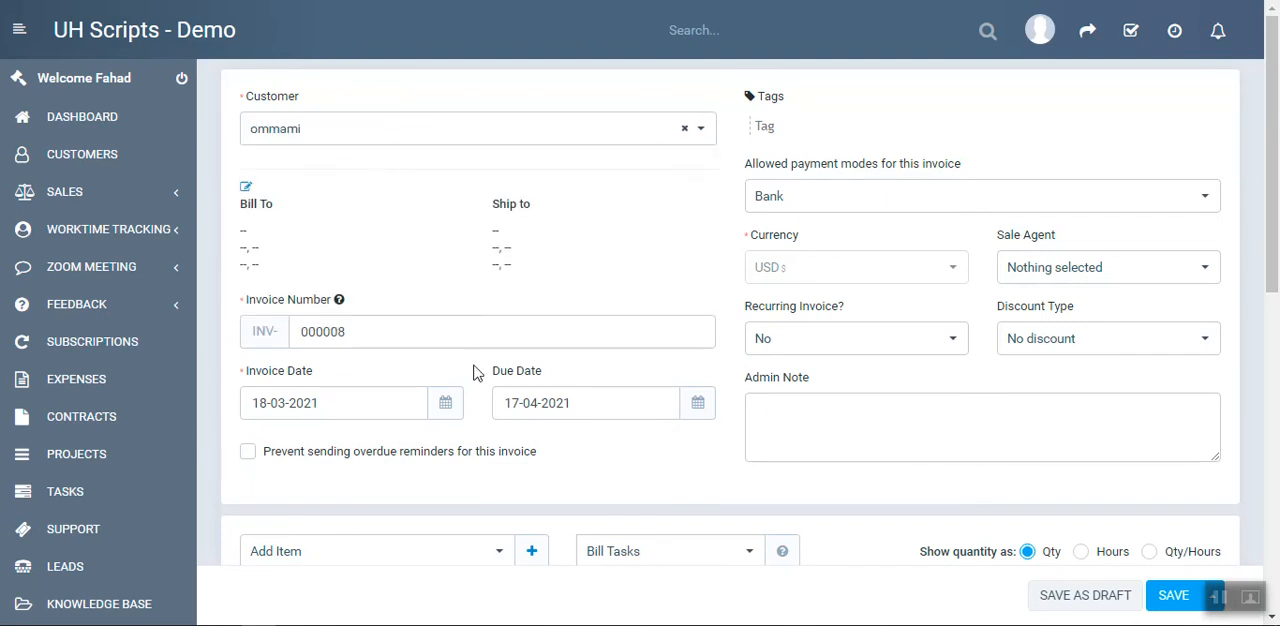
Add the item "بلوزة" to the invoice with quantity 1 and rate 150.00, and save the invoice
{"action": "scroll", "coordinate": [465, 340], "scroll_direction": "down", "scroll_amount": 1}
{"action": "scroll", "coordinate": [460, 390], "scroll_direction": "down", "scroll_amount": 2}
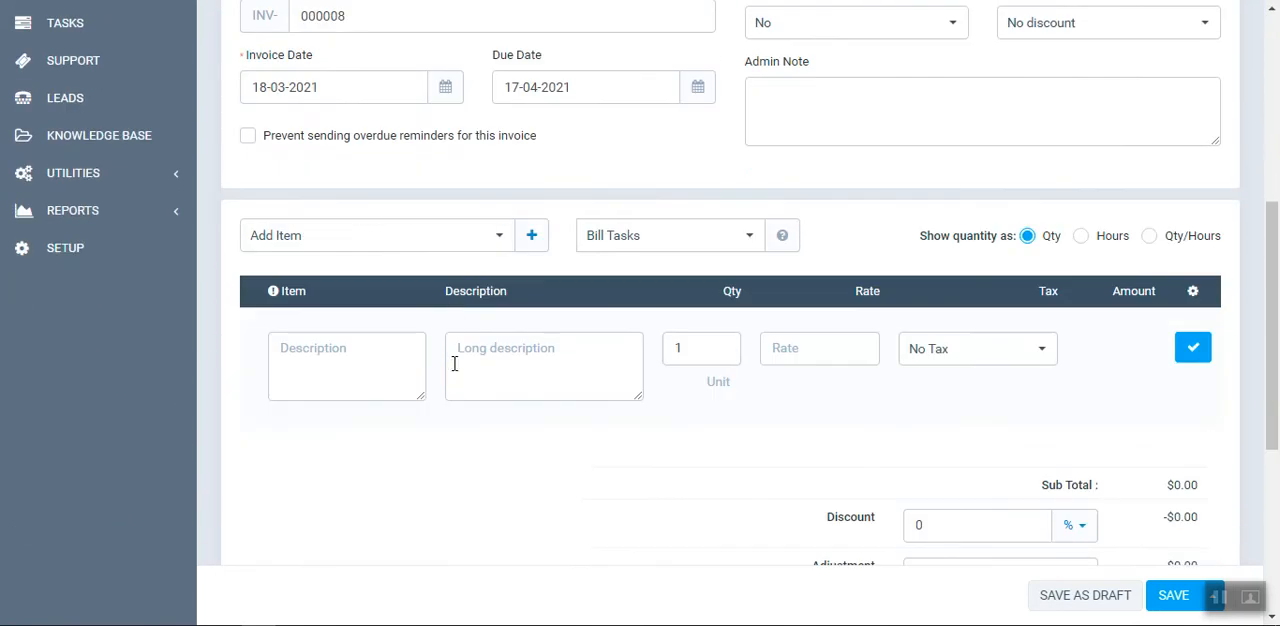
{"action": "left_click", "coordinate": [436, 250]}
{"action": "left_click", "coordinate": [349, 369]}
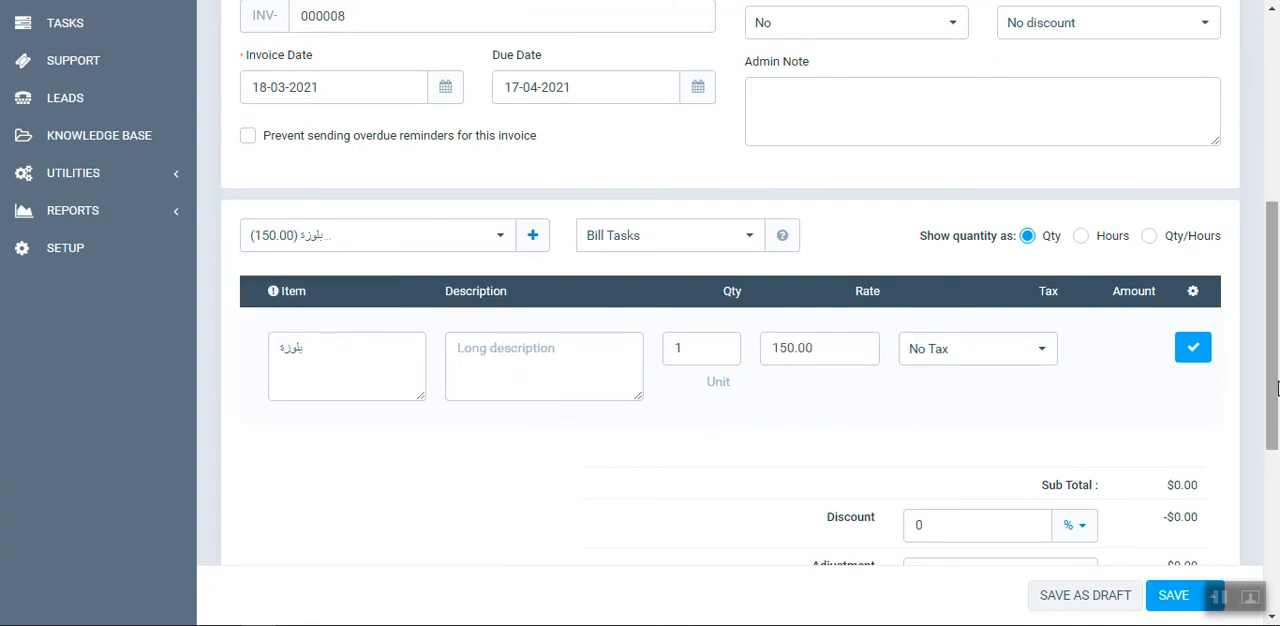
{"action": "left_click", "coordinate": [1186, 352]}
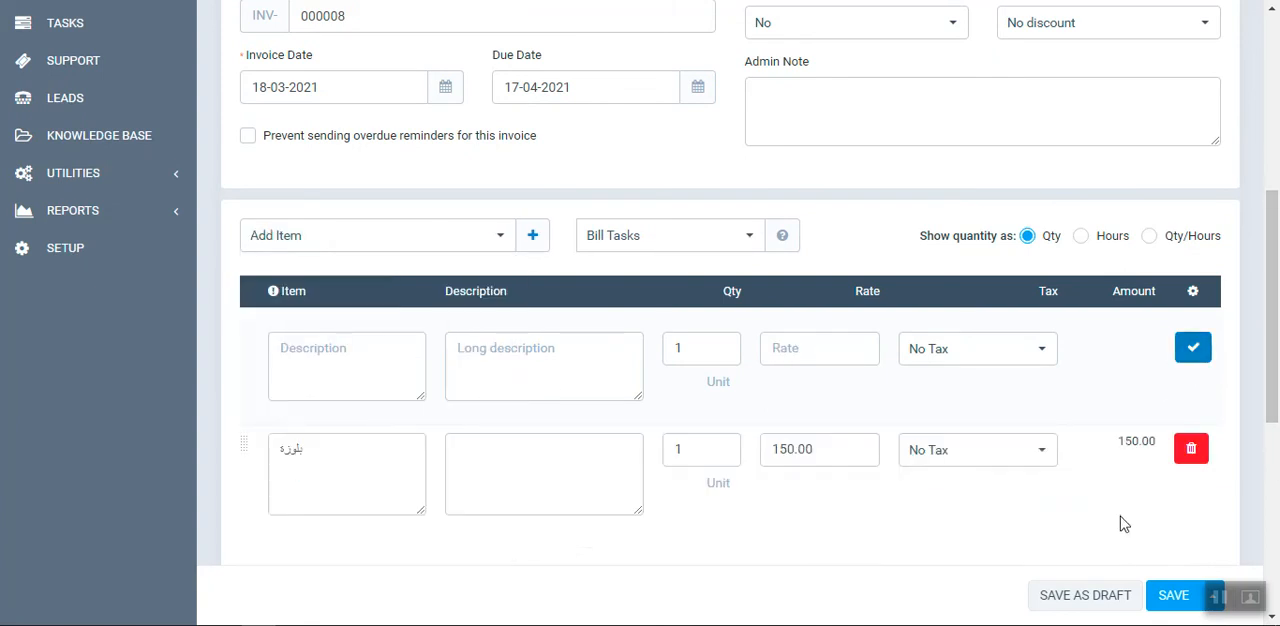
{"action": "left_click", "coordinate": [1172, 597]}
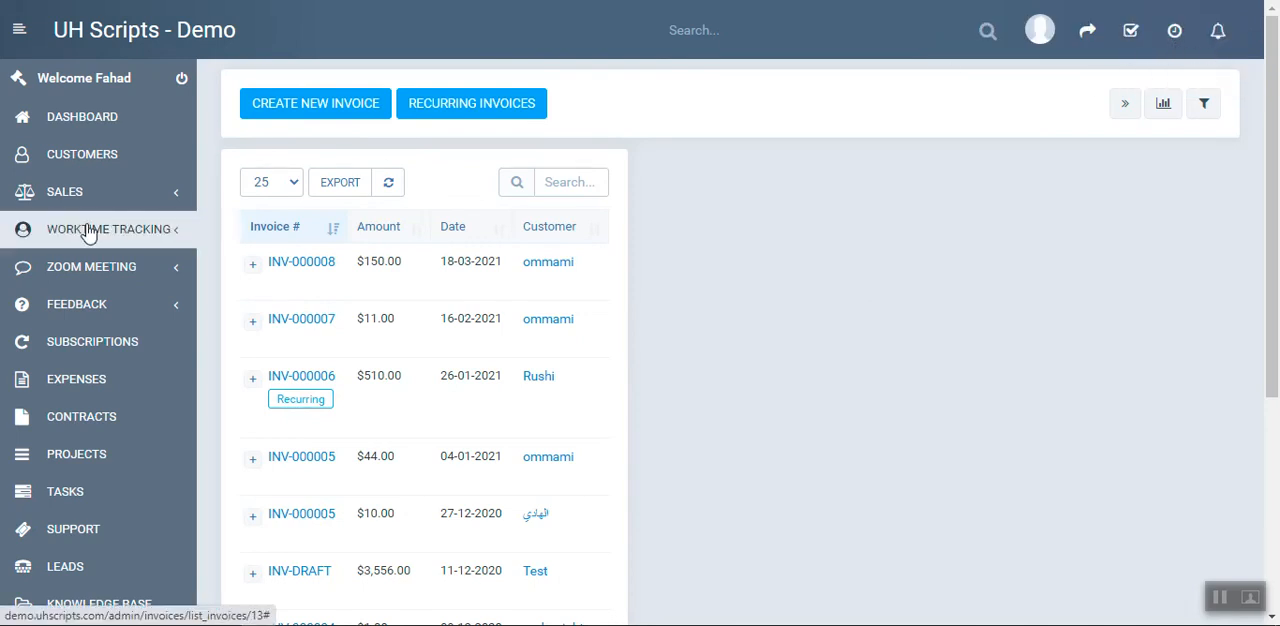
Open the view of invoice INV-000008 from the invoices list
{"action": "scroll", "coordinate": [103, 225], "scroll_direction": "down", "scroll_amount": 2}
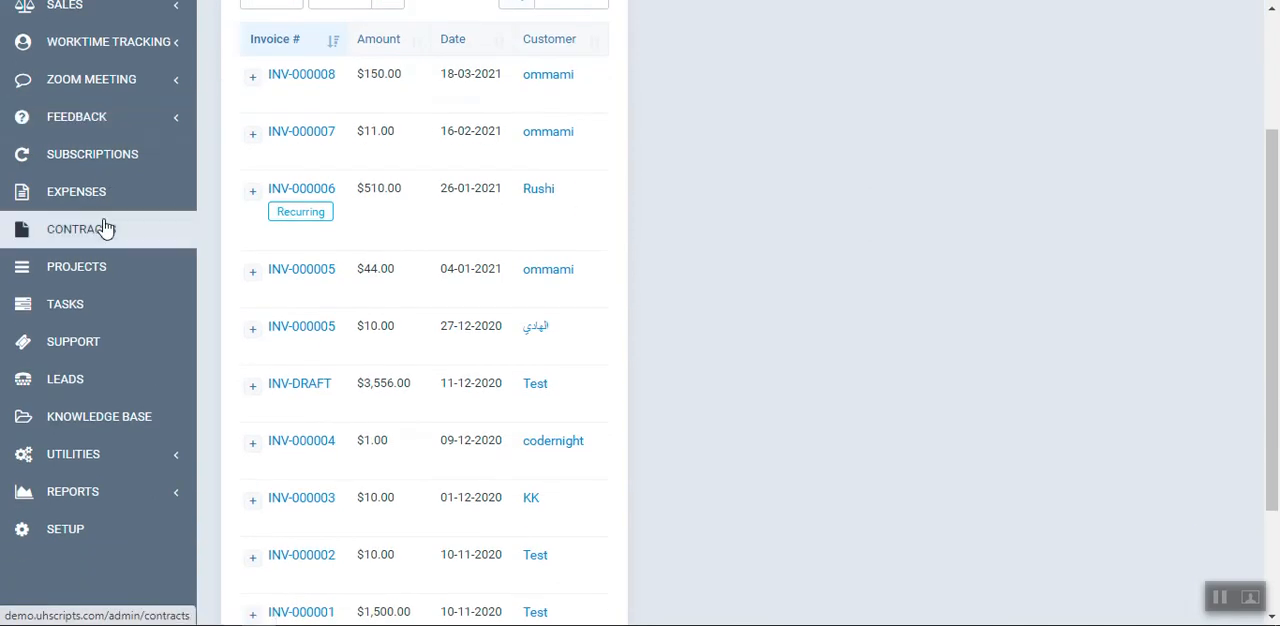
{"action": "scroll", "coordinate": [103, 225], "scroll_direction": "up", "scroll_amount": 2}
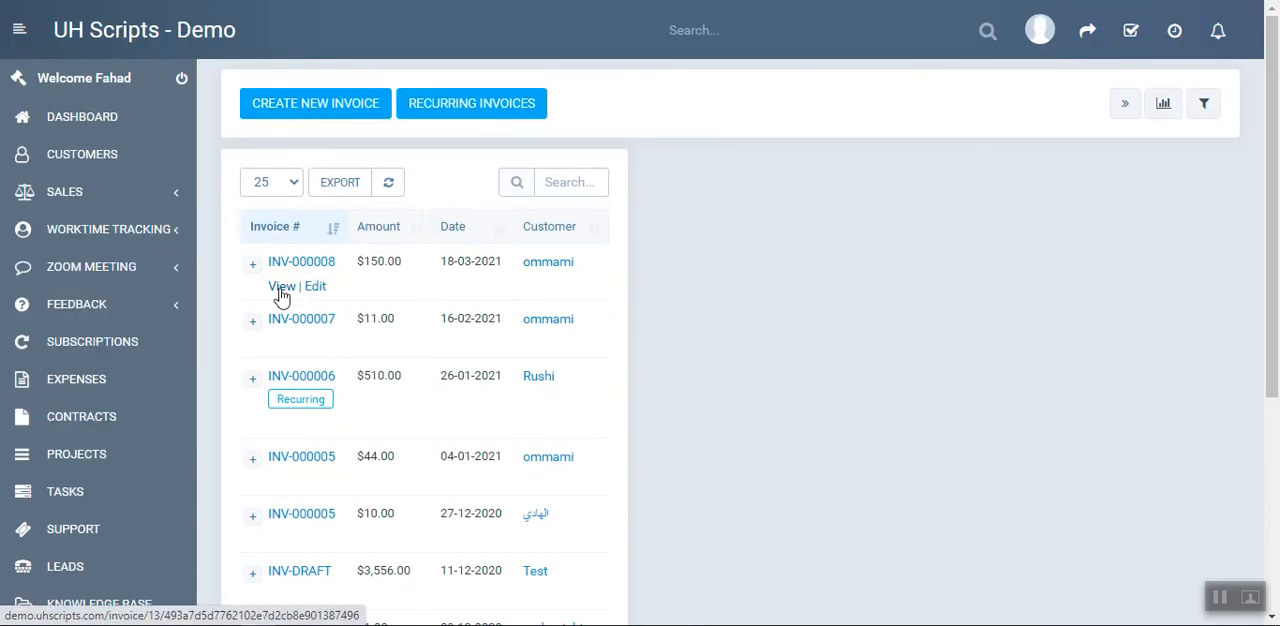
{"action": "left_click", "coordinate": [278, 288]}
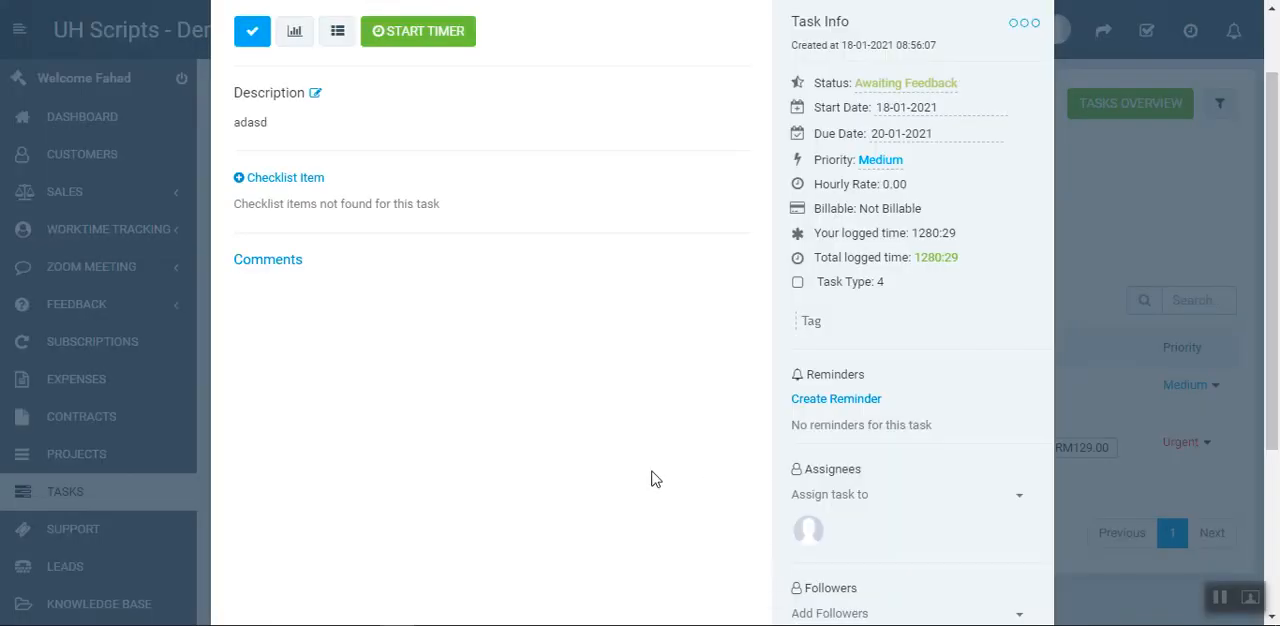
{"action": "left_click", "coordinate": [834, 408]}
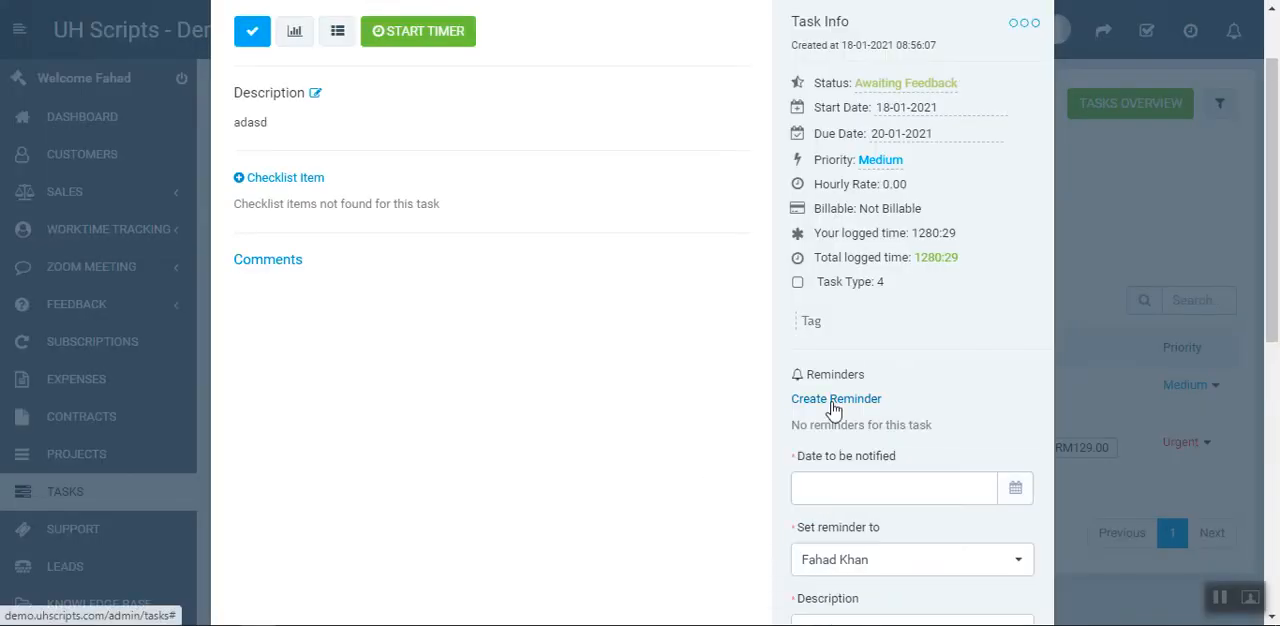
{"action": "scroll", "coordinate": [900, 430], "scroll_direction": "down", "scroll_amount": 2}
{"action": "left_click", "coordinate": [1015, 304]}
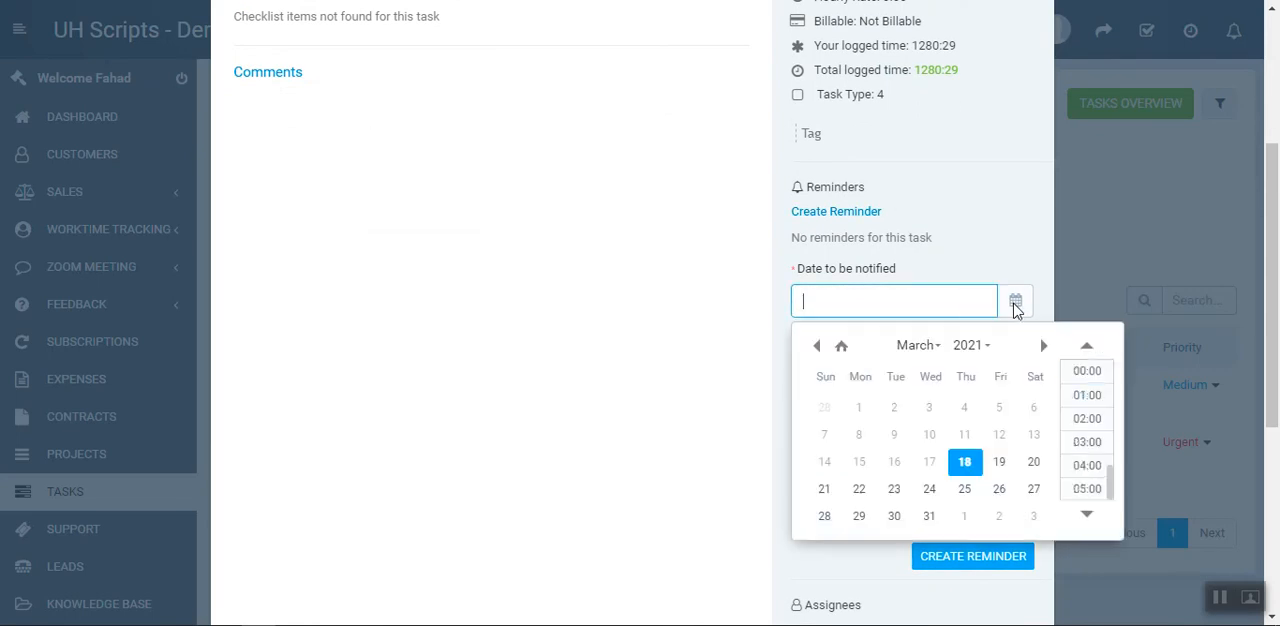
{"action": "left_click", "coordinate": [965, 463]}
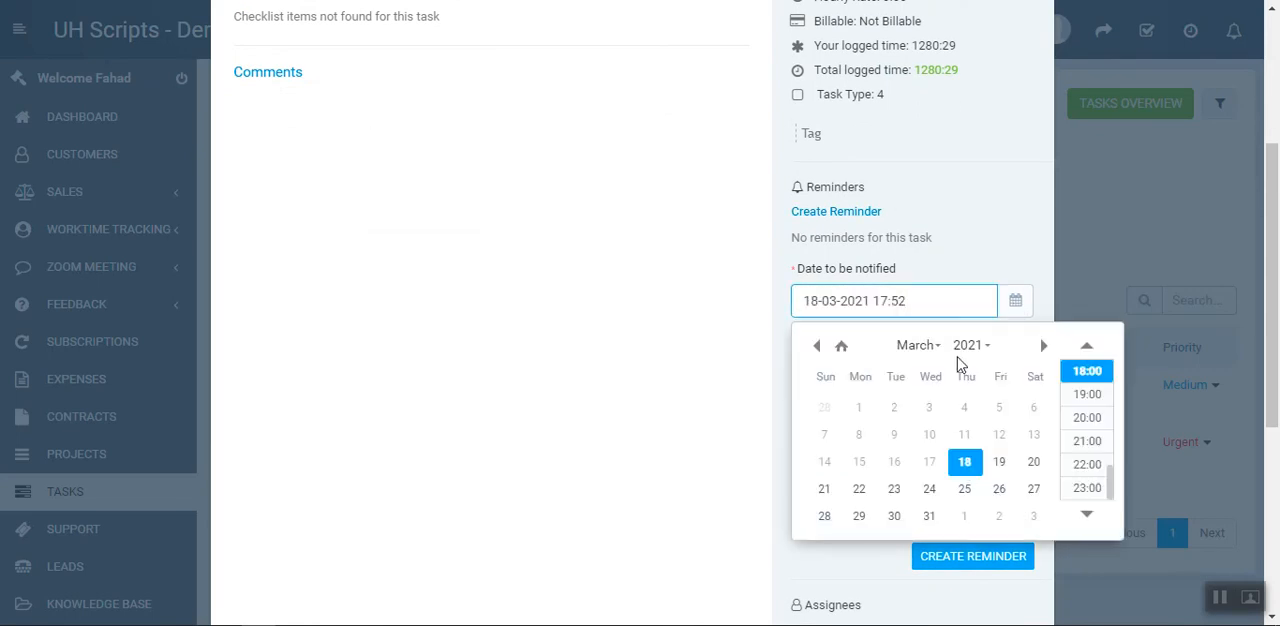
{"action": "left_click", "coordinate": [985, 251]}
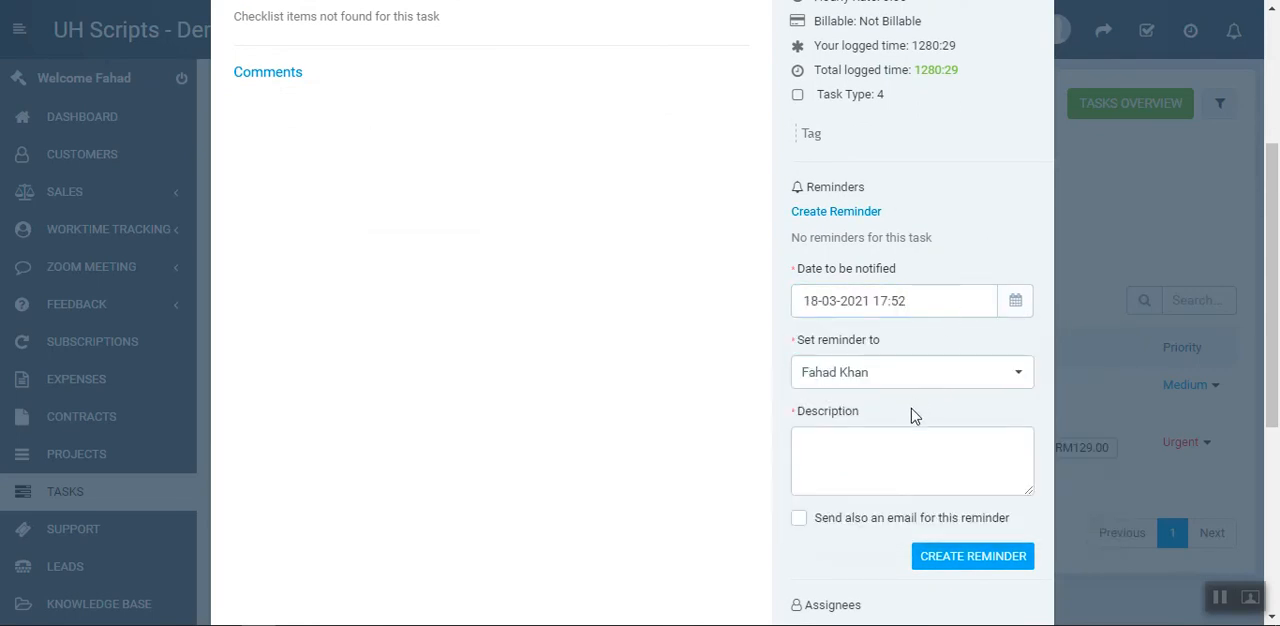
{"action": "left_click", "coordinate": [903, 466]}
{"action": "type", "text": "ref"}
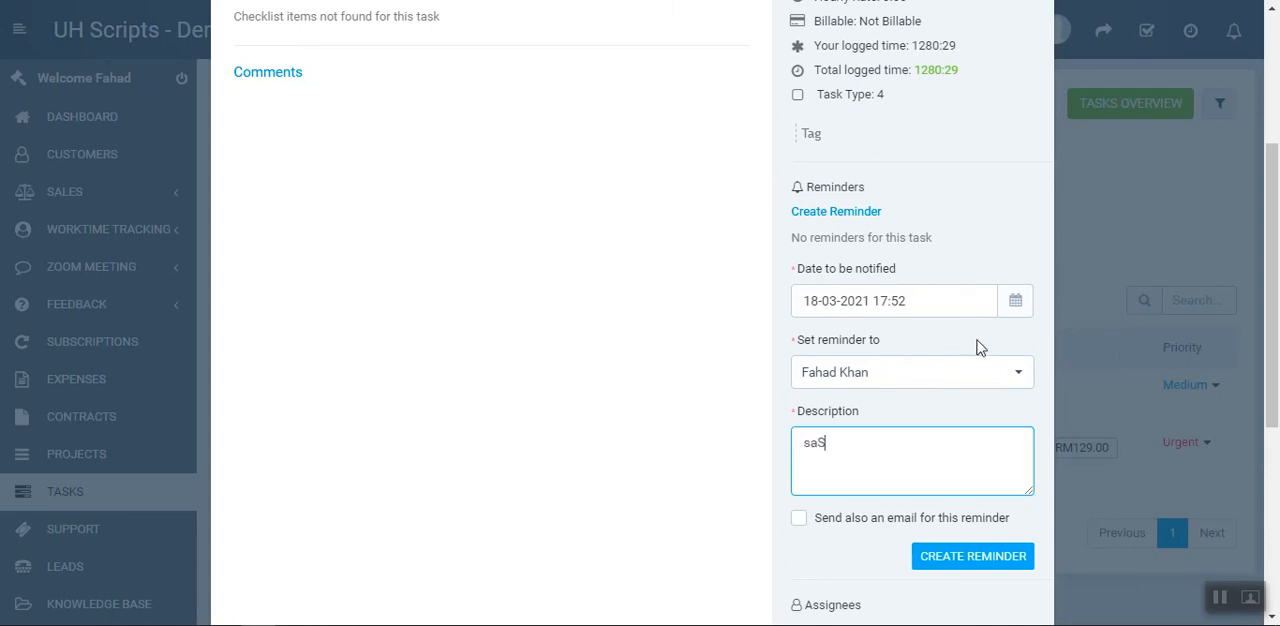
Set the reminder's notification time to 17:53 on 18-03-2021 and create the reminder
{"action": "left_click", "coordinate": [974, 301]}
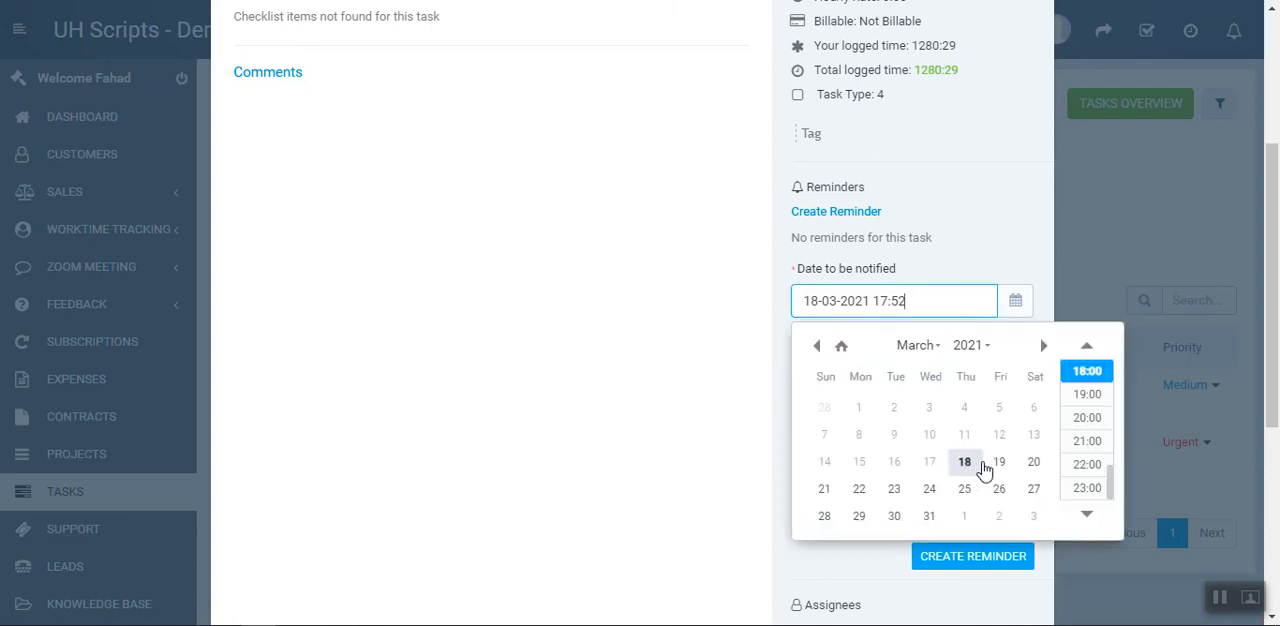
{"action": "left_click", "coordinate": [1081, 374]}
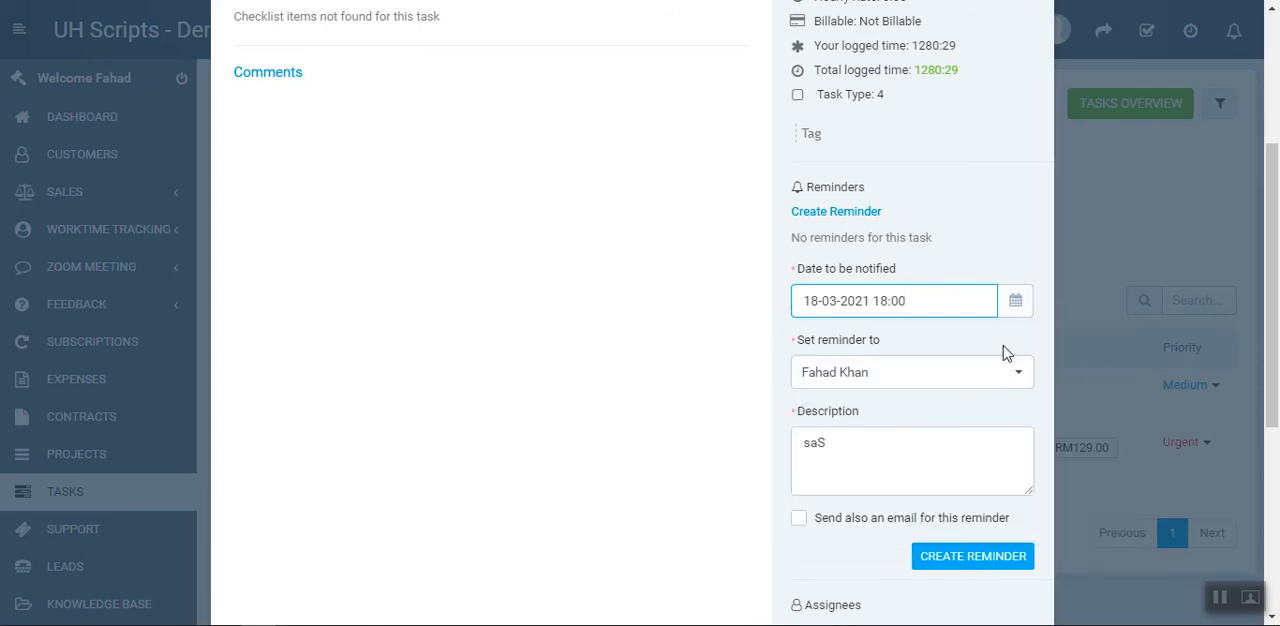
{"action": "double_click", "coordinate": [887, 301]}
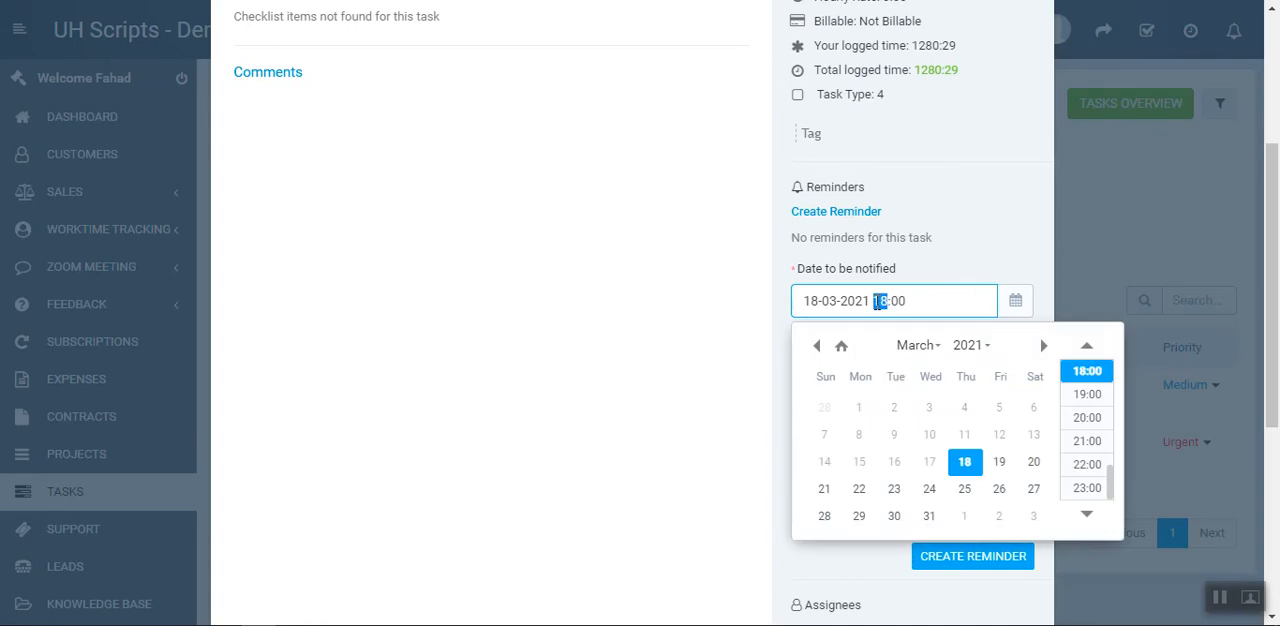
{"action": "type", "text": "1"}
{"action": "key", "text": "shift+End"}
{"action": "type", "text": "5"}
{"action": "key", "text": "Return"}
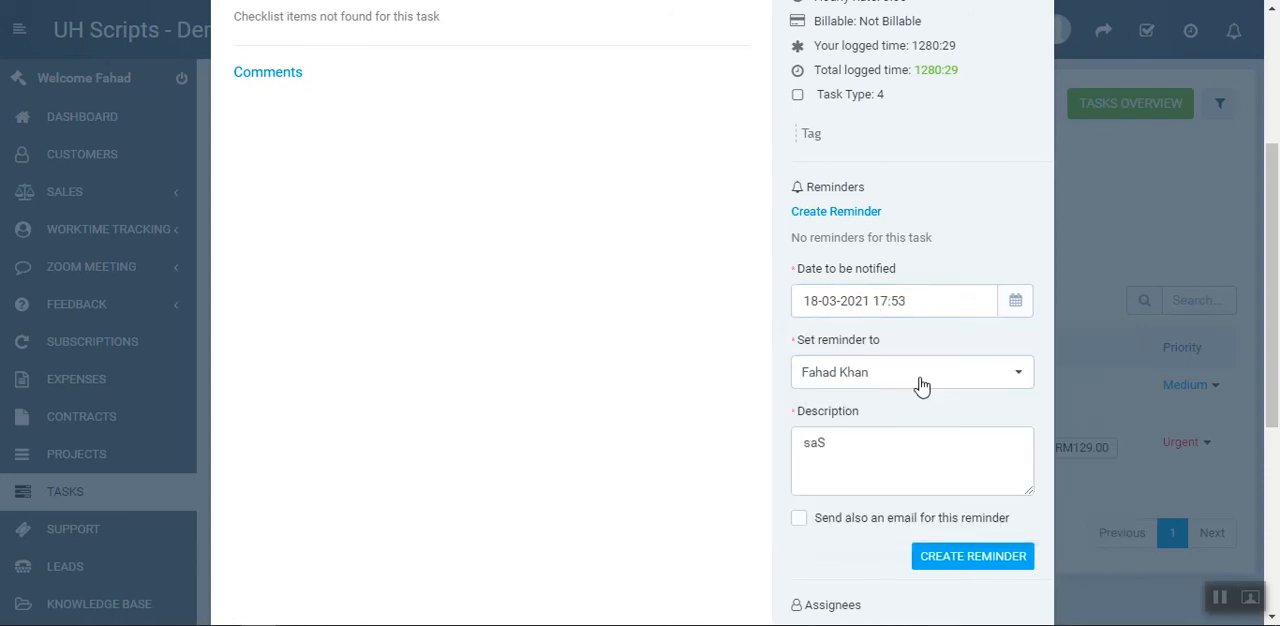
{"action": "left_click", "coordinate": [1008, 567]}
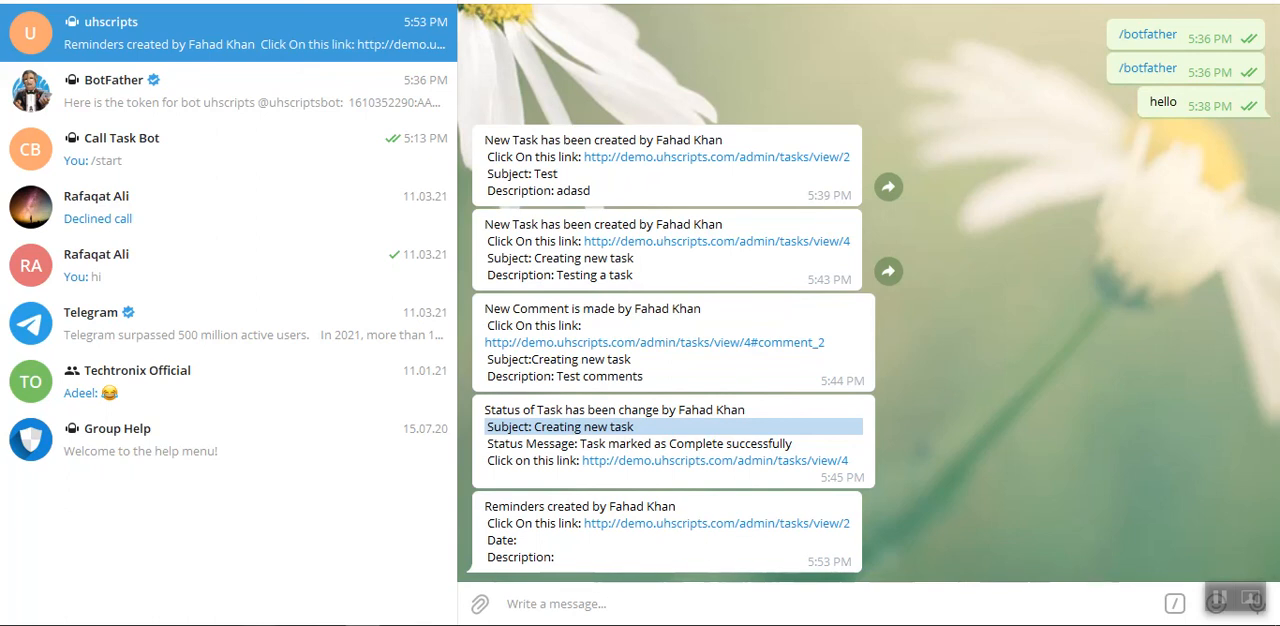
Return to the Test task in the CRM, request deletion of its reminder, and cancel the deletion
{"action": "left_click", "coordinate": [253, 625]}
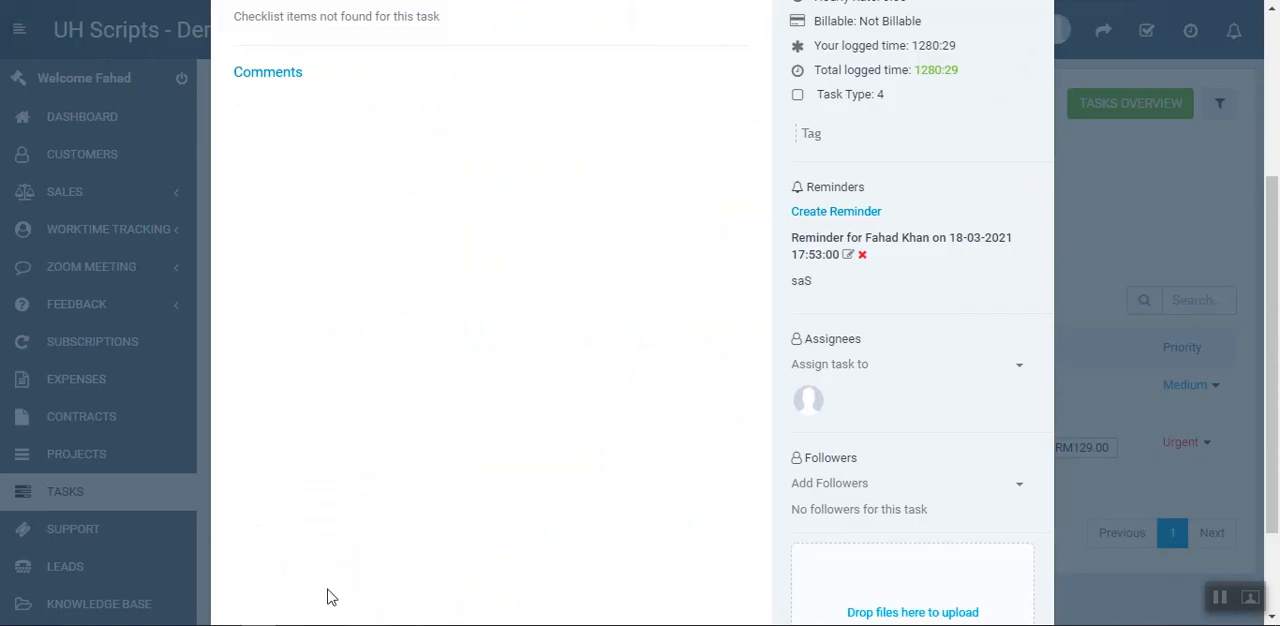
{"action": "scroll", "coordinate": [537, 492], "scroll_direction": "up", "scroll_amount": 2}
{"action": "scroll", "coordinate": [631, 478], "scroll_direction": "up", "scroll_amount": 1}
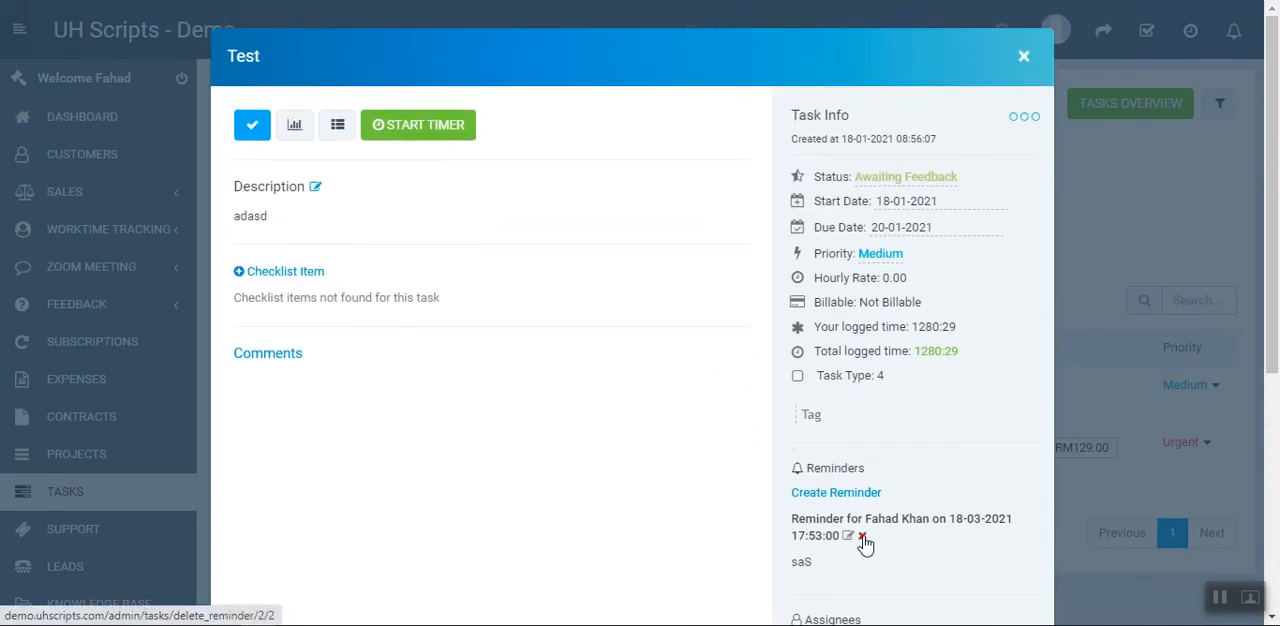
{"action": "left_click", "coordinate": [862, 537]}
{"action": "left_click", "coordinate": [736, 86]}
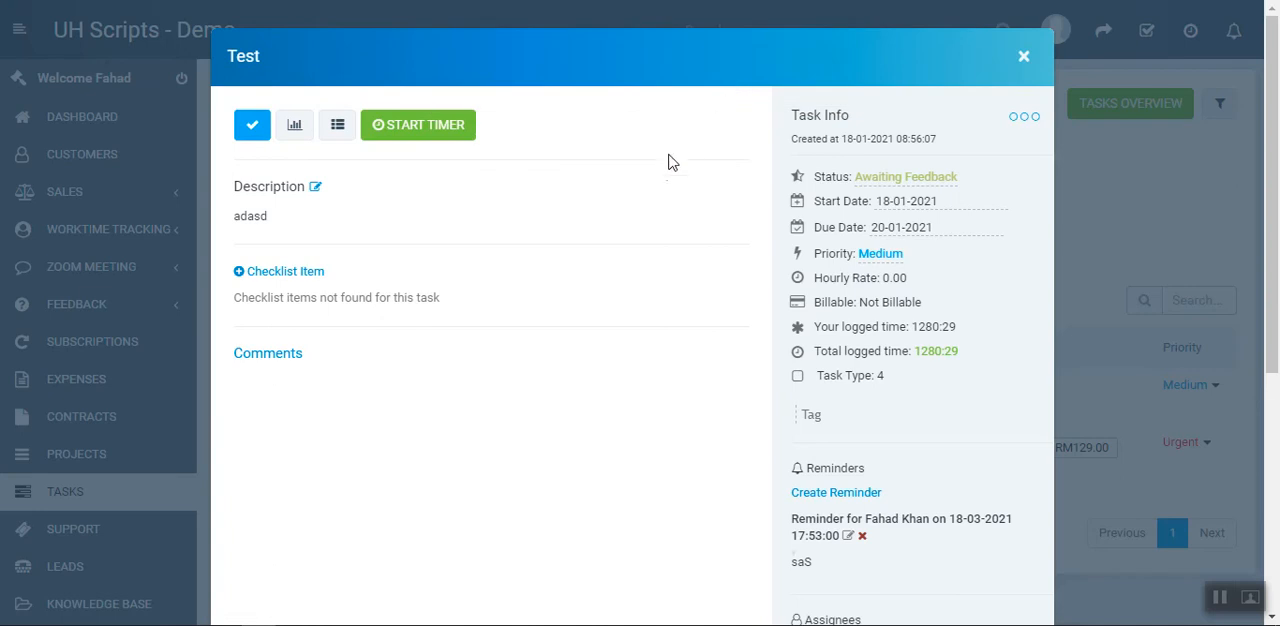